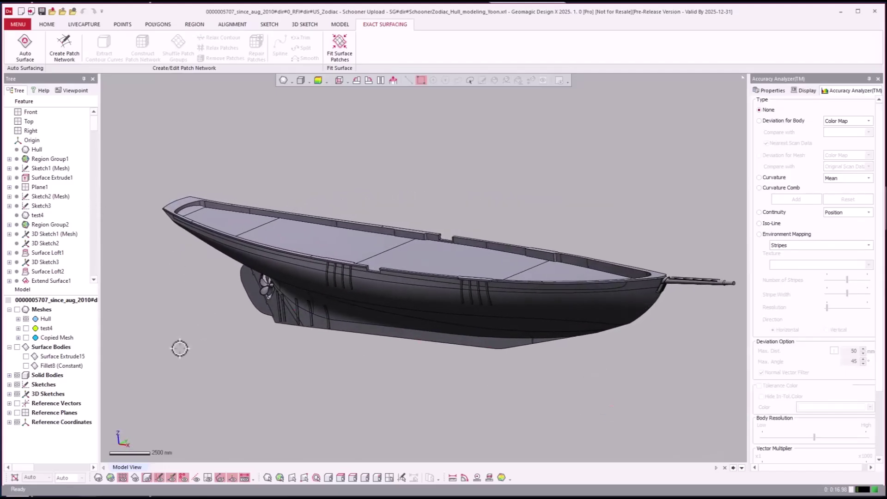
- Display the scanned hull mesh instead of the solid model and examine its propeller area, underside and keel
{"action": "key", "text": "ctrl+1"}
{"action": "key", "text": "ctrl+5"}
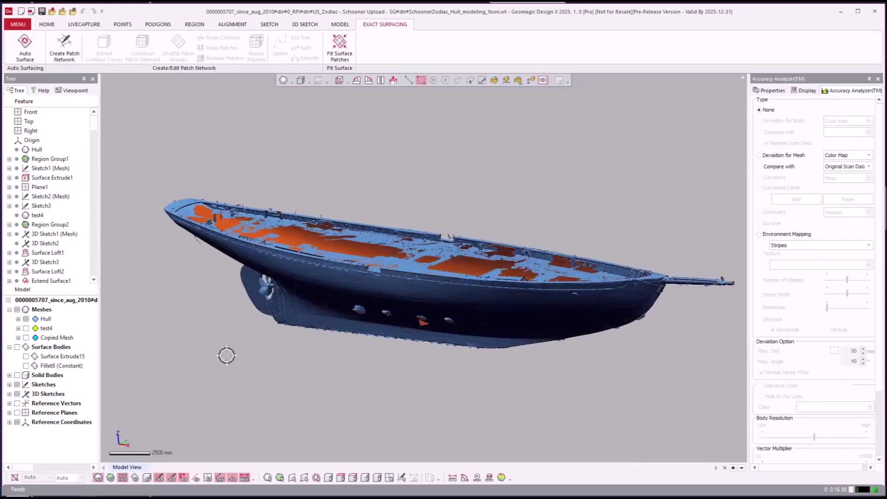
{"action": "scroll", "coordinate": [345, 384], "scroll_direction": "up", "scroll_amount": 8}
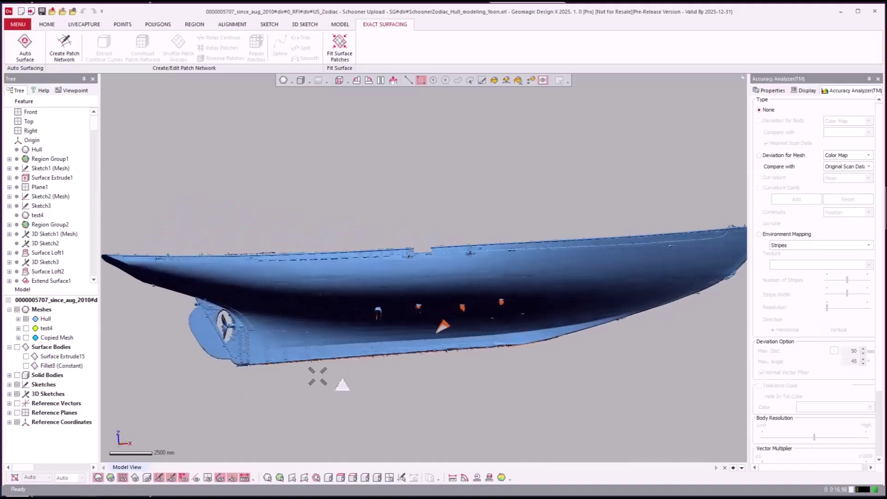
{"action": "scroll", "coordinate": [304, 366], "scroll_direction": "up", "scroll_amount": 6}
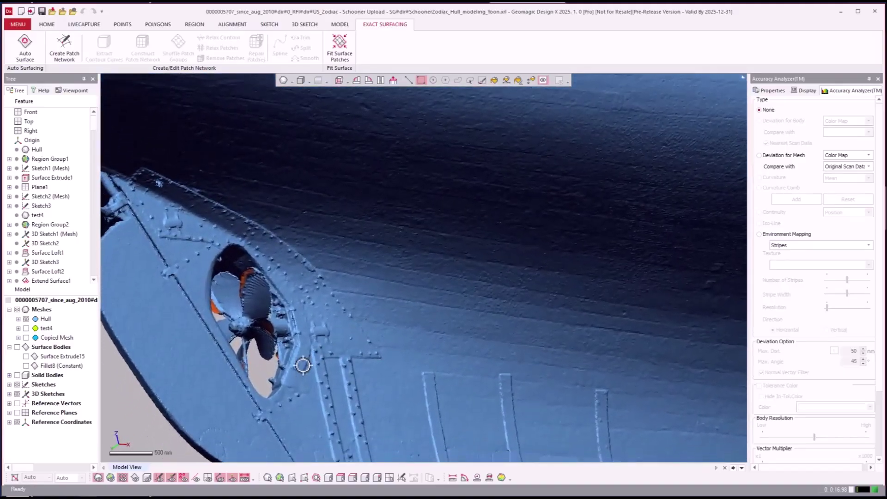
{"action": "right_click_drag", "start_coordinate": [303, 365], "coordinate": [329, 232]}
{"action": "scroll", "coordinate": [304, 365], "scroll_direction": "down", "scroll_amount": 2}
{"action": "scroll", "coordinate": [304, 366], "scroll_direction": "down", "scroll_amount": 2}
{"action": "right_click_drag", "start_coordinate": [323, 269], "coordinate": [291, 209]}
{"action": "right_click_drag", "start_coordinate": [400, 326], "coordinate": [372, 215]}
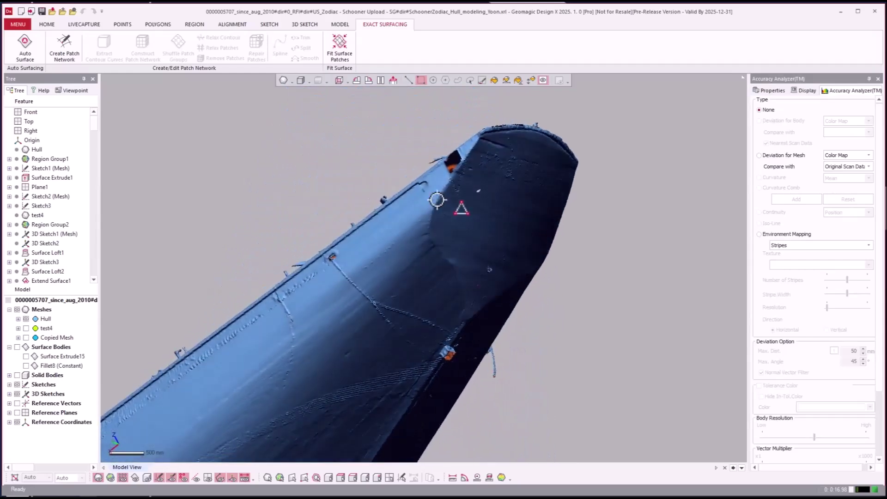
{"action": "right_click_drag", "start_coordinate": [437, 200], "coordinate": [295, 260]}
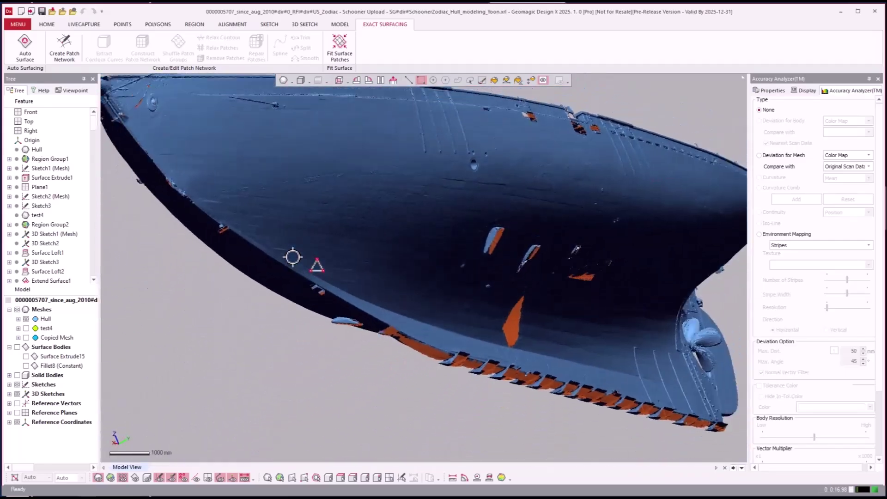
{"action": "right_click_drag", "start_coordinate": [293, 257], "coordinate": [190, 254]}
- Roll the feature history back to Sketch1 (Mesh)
{"action": "key", "text": "ctrl+1"}
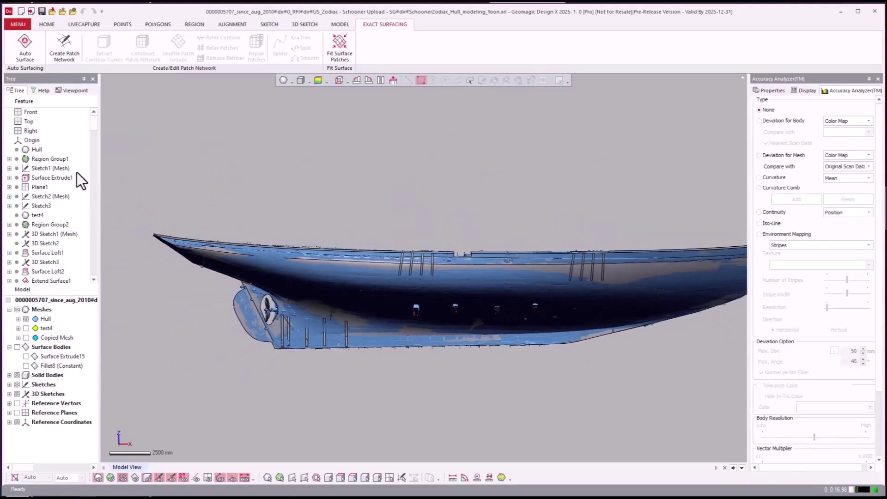
{"action": "right_click", "coordinate": [48, 169]}
{"action": "left_click", "coordinate": [79, 225]}
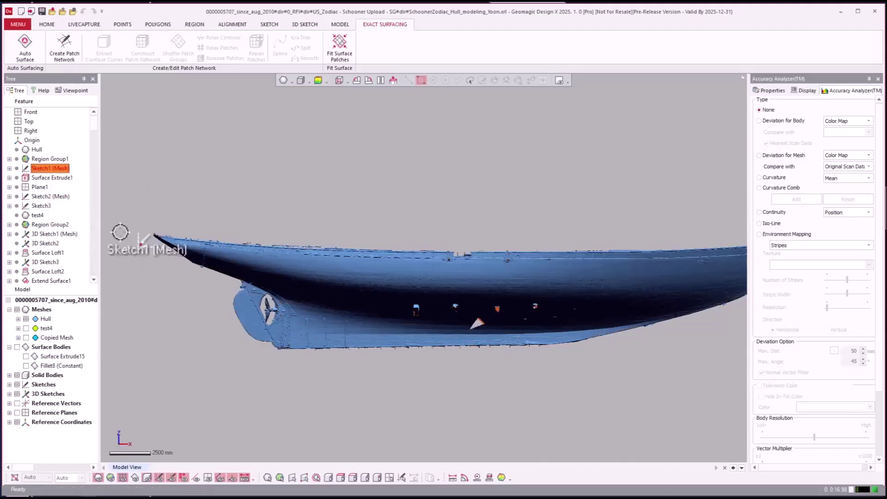
{"action": "right_click", "coordinate": [43, 170]}
{"action": "left_click", "coordinate": [65, 189]}
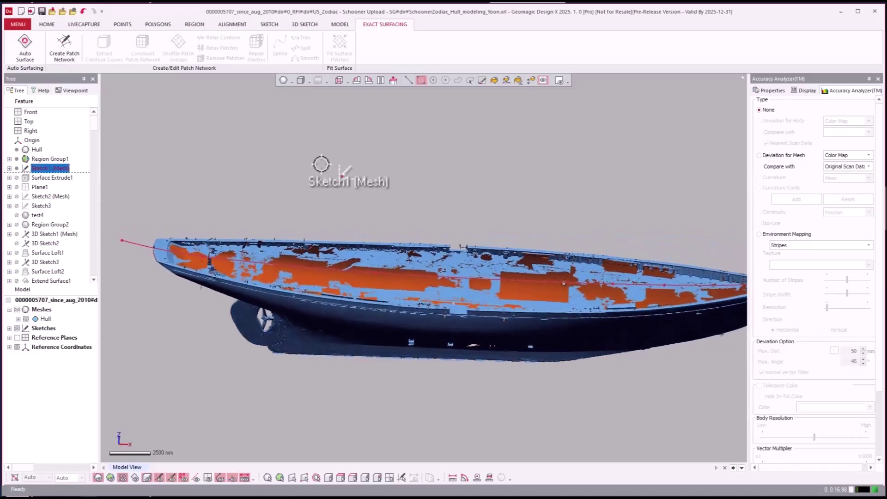
- Roll the history forward to Surface Extrude1 and show its surface body against the hull mesh
{"action": "right_click", "coordinate": [34, 179]}
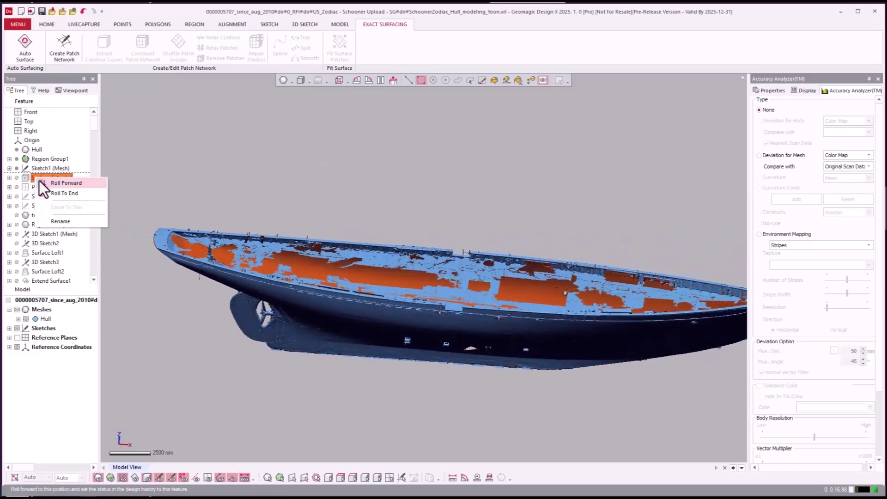
{"action": "left_click", "coordinate": [50, 185]}
{"action": "right_click_drag", "start_coordinate": [337, 163], "coordinate": [347, 156]}
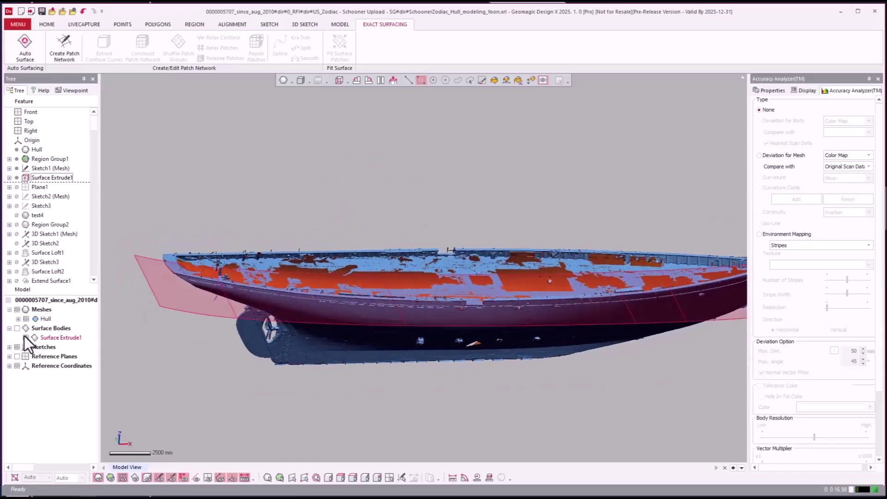
{"action": "left_click", "coordinate": [15, 329]}
{"action": "right_click_drag", "start_coordinate": [227, 155], "coordinate": [227, 156]}
{"action": "scroll", "coordinate": [227, 156], "scroll_direction": "up", "scroll_amount": 3}
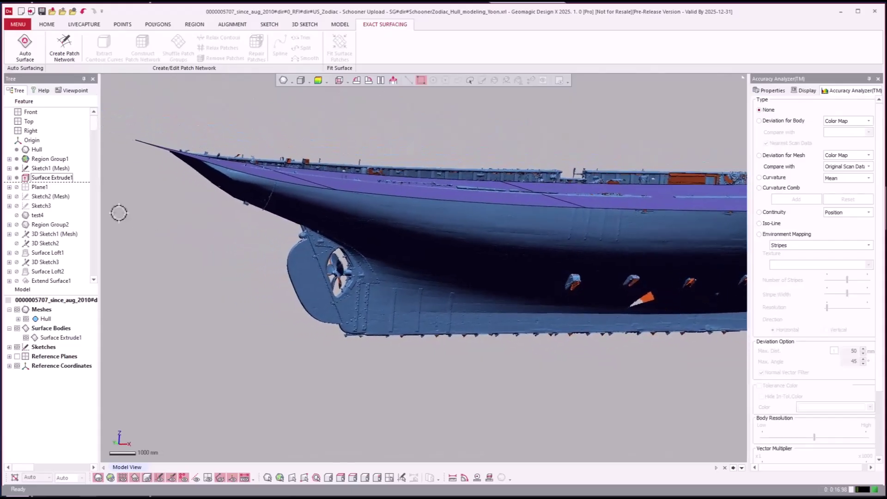
- Roll the history forward to Sketch3 and view the hull and extruded surface from the stern
{"action": "right_click", "coordinate": [33, 207]}
{"action": "left_click", "coordinate": [51, 226]}
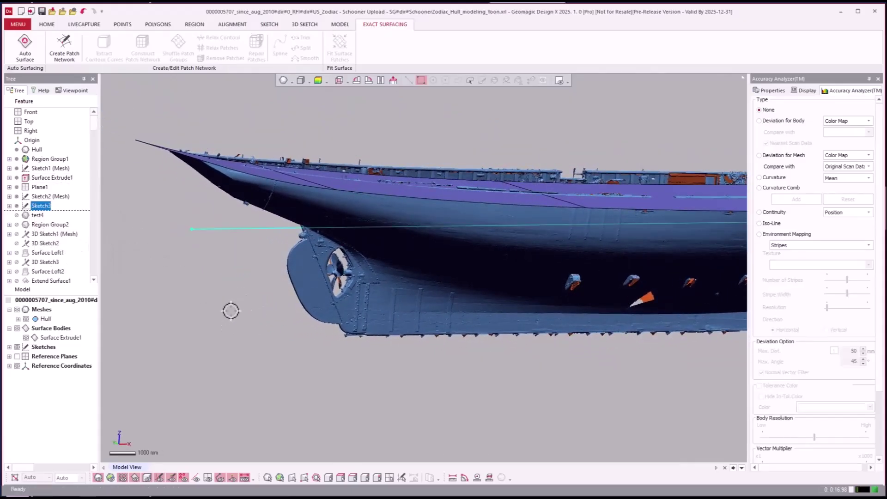
{"action": "left_click", "coordinate": [215, 310]}
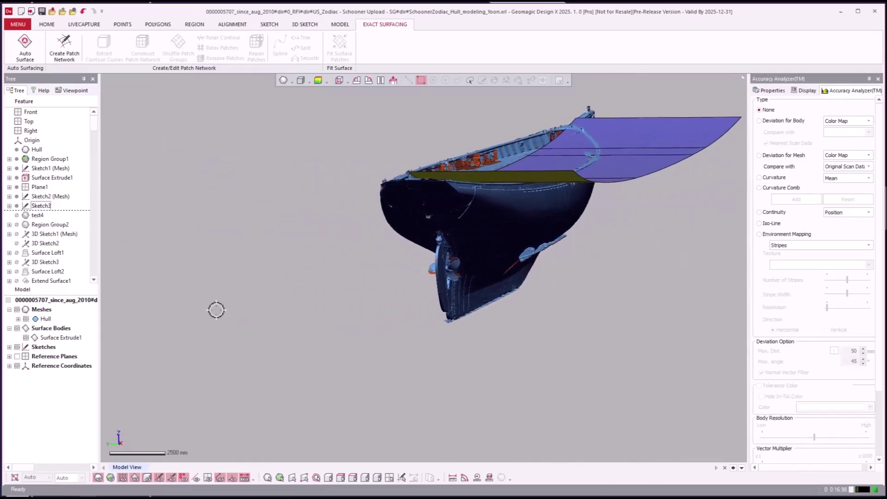
{"action": "right_click_drag", "start_coordinate": [215, 311], "coordinate": [6, 242]}
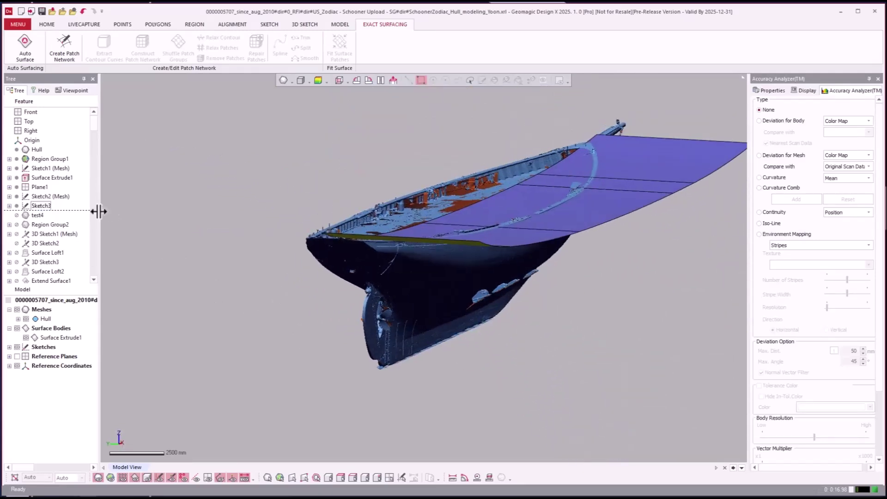
- Roll the history forward to Region Group2
{"action": "left_click", "coordinate": [41, 223]}
{"action": "right_click", "coordinate": [40, 223]}
{"action": "left_click", "coordinate": [63, 225]}
{"action": "right_click_drag", "start_coordinate": [217, 206], "coordinate": [24, 291]}
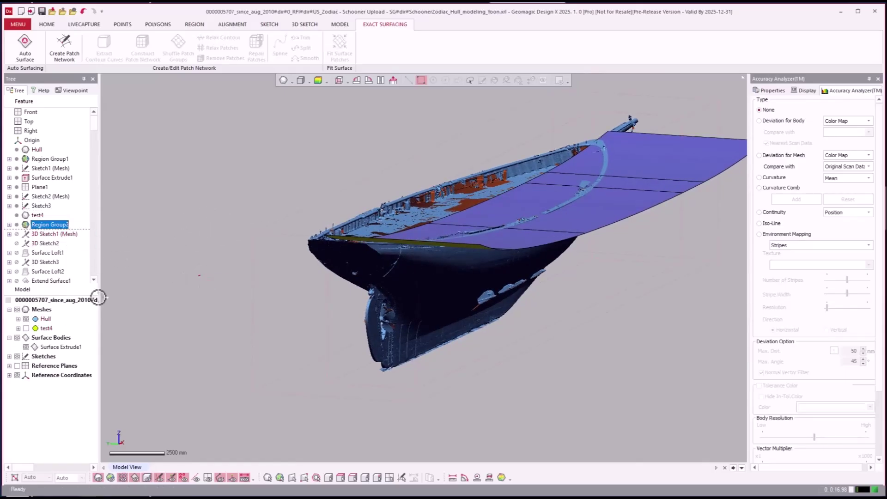
- Hide the Hull mesh, show the test4 mesh and inspect its half-hull shape
{"action": "left_click", "coordinate": [26, 319]}
{"action": "left_click", "coordinate": [25, 328]}
{"action": "right_click_drag", "start_coordinate": [259, 315], "coordinate": [200, 370]}
{"action": "scroll", "coordinate": [258, 314], "scroll_direction": "up", "scroll_amount": 3}
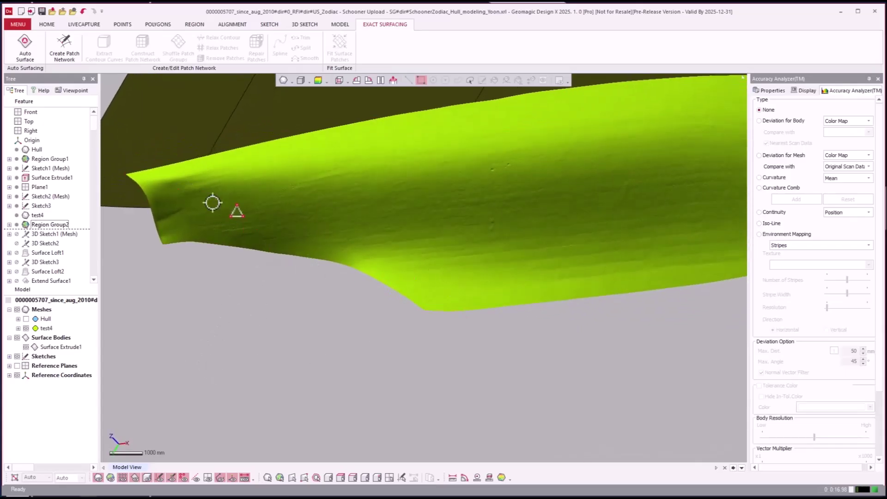
{"action": "right_click_drag", "start_coordinate": [229, 209], "coordinate": [183, 226]}
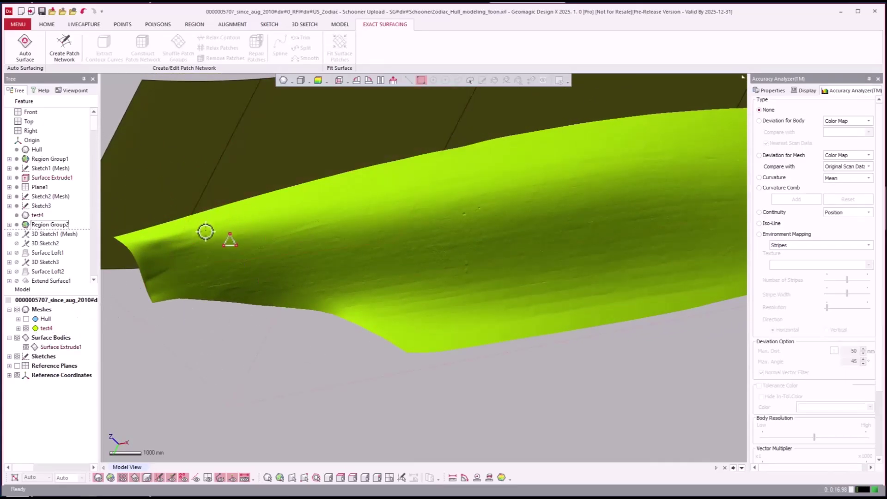
{"action": "right_click_drag", "start_coordinate": [208, 232], "coordinate": [287, 282]}
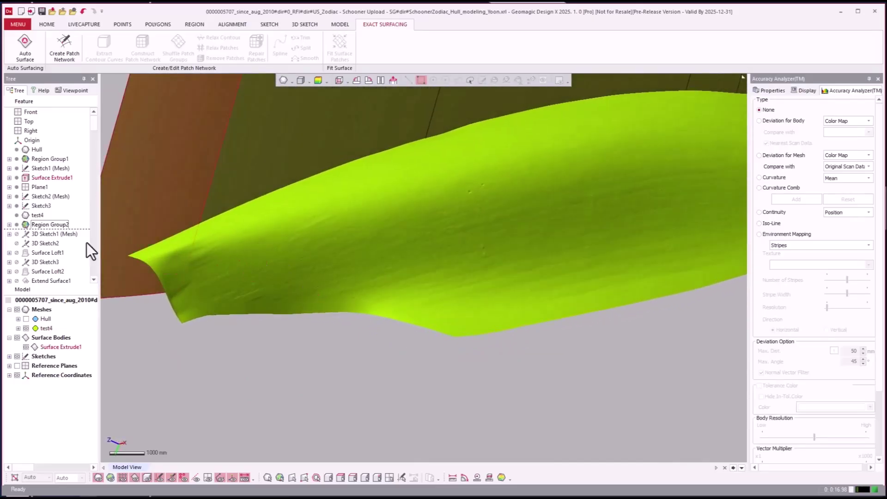
- Roll the history forward to 3D Sketch1 (Mesh)
{"action": "right_click", "coordinate": [44, 231]}
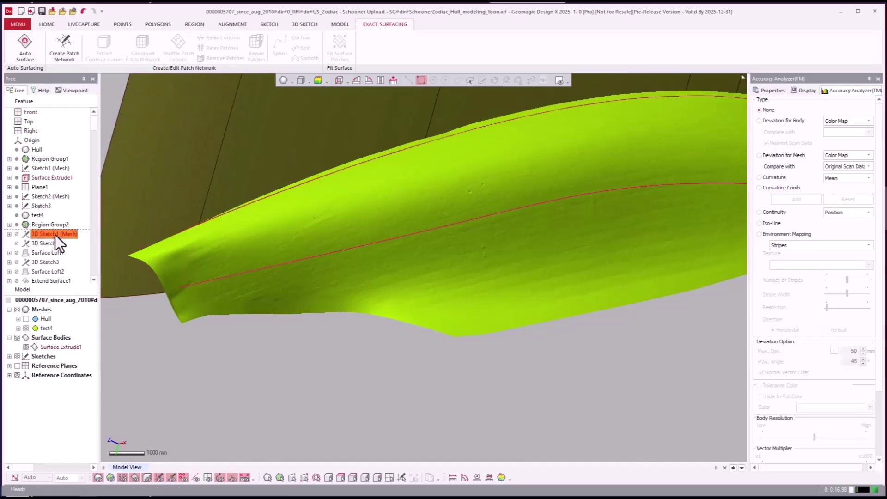
{"action": "left_click", "coordinate": [60, 235]}
{"action": "left_click", "coordinate": [52, 235]}
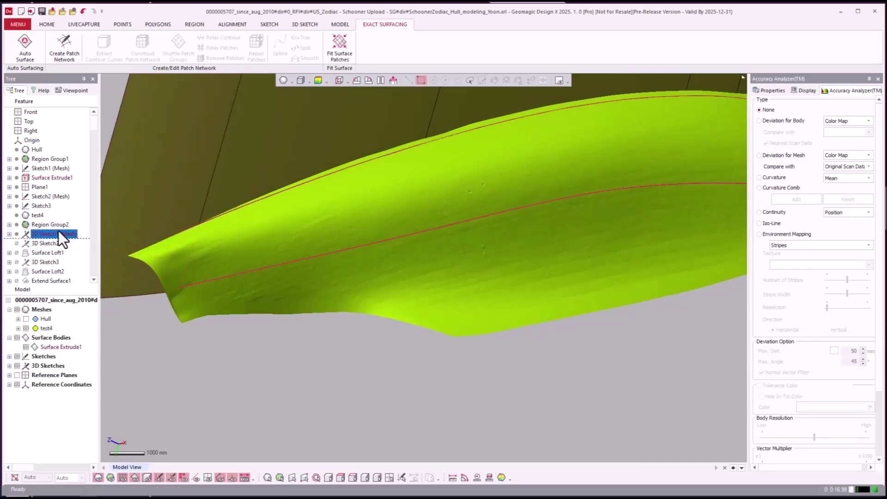
- Roll the history forward to 3D Sketch2 and expand the 3D Sketches group to review its curves on the mesh
{"action": "right_click", "coordinate": [37, 243]}
{"action": "left_click", "coordinate": [44, 245]}
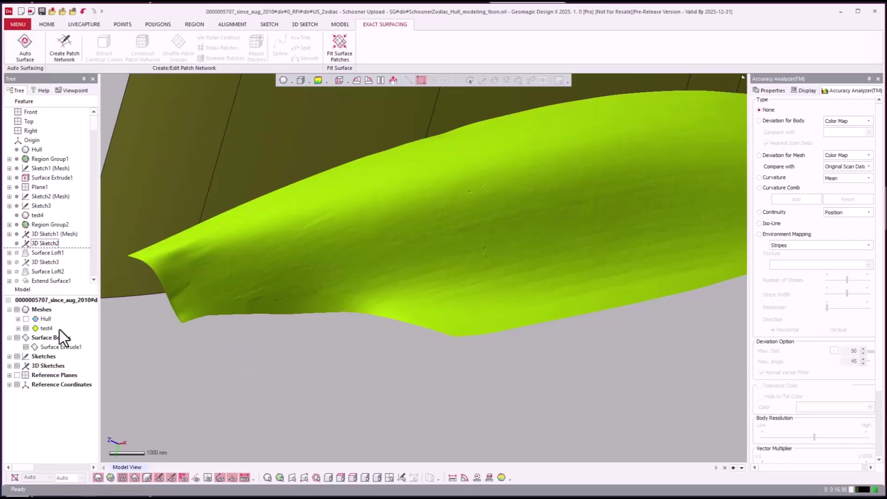
{"action": "left_click", "coordinate": [9, 366]}
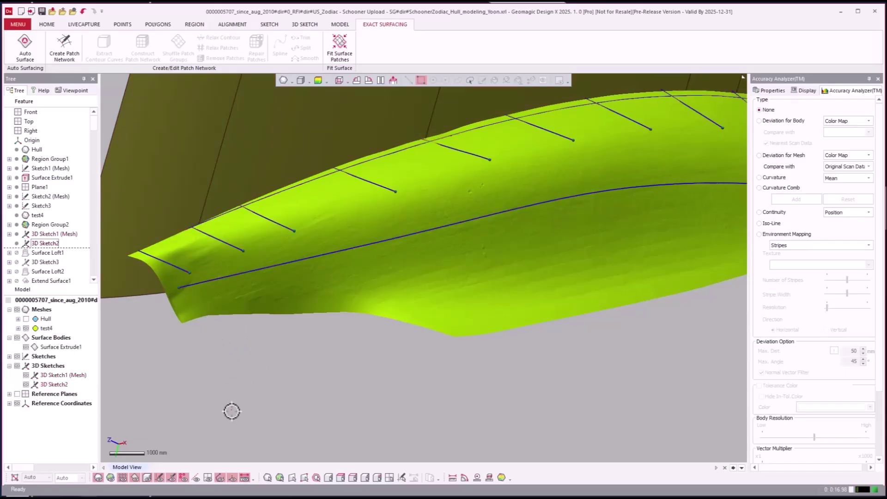
{"action": "right_click_drag", "start_coordinate": [229, 410], "coordinate": [8, 417]}
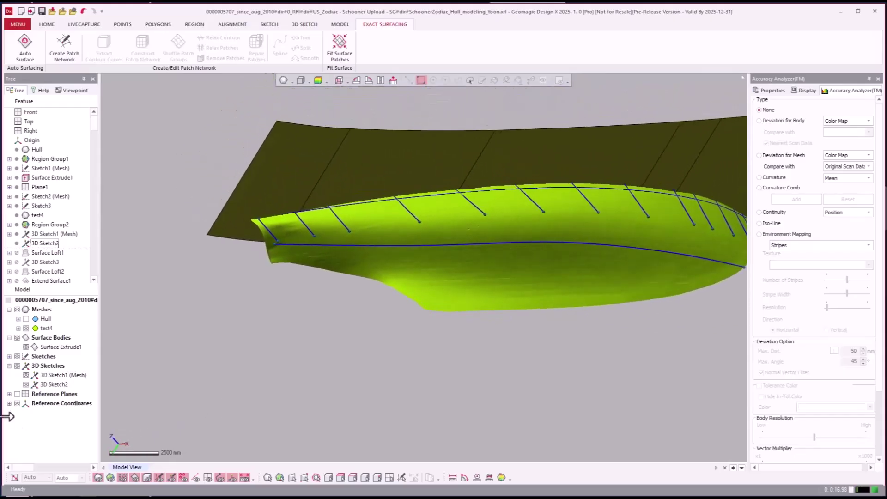
- Roll the history forward to Surface Loft1 and on to Surface Loft2, viewing the lofts over the mesh
{"action": "right_click", "coordinate": [43, 250]}
{"action": "left_click", "coordinate": [58, 256]}
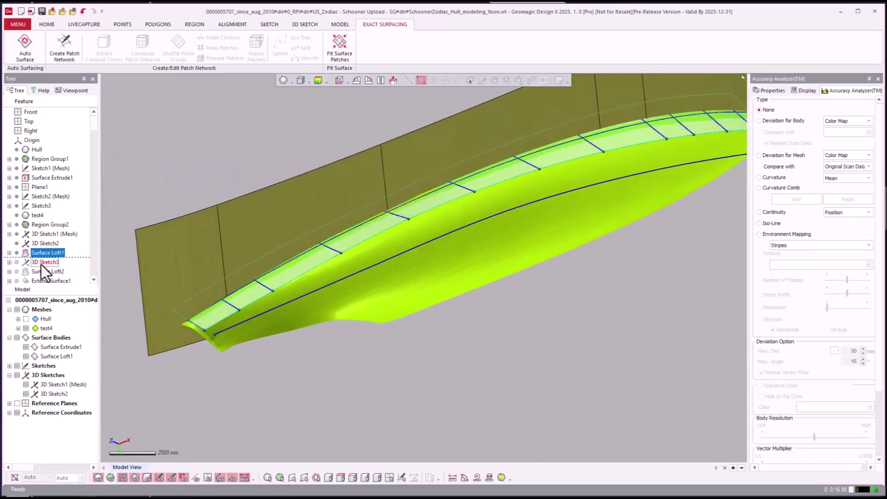
{"action": "left_click", "coordinate": [40, 273]}
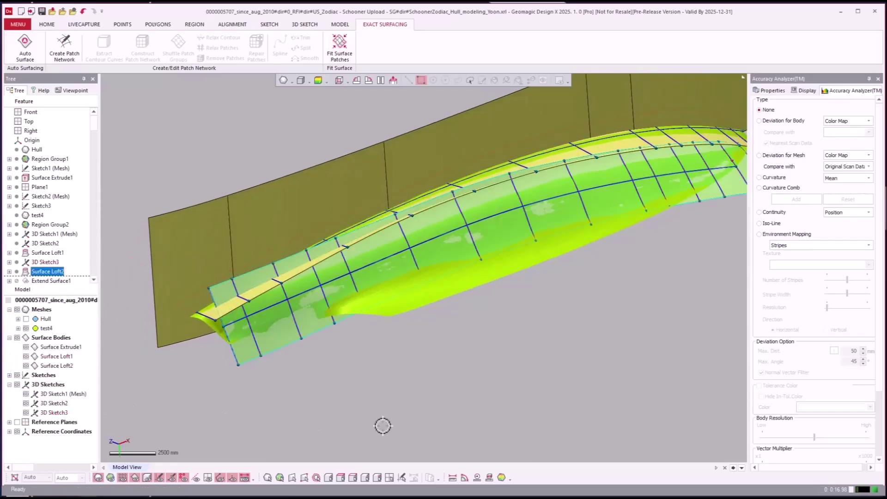
{"action": "right_click_drag", "start_coordinate": [407, 425], "coordinate": [329, 283]}
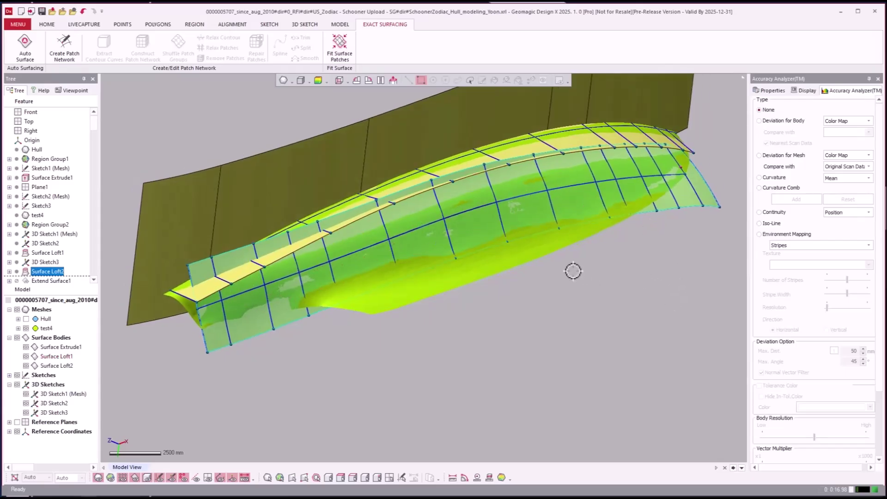
{"action": "right_click_drag", "start_coordinate": [567, 272], "coordinate": [107, 287]}
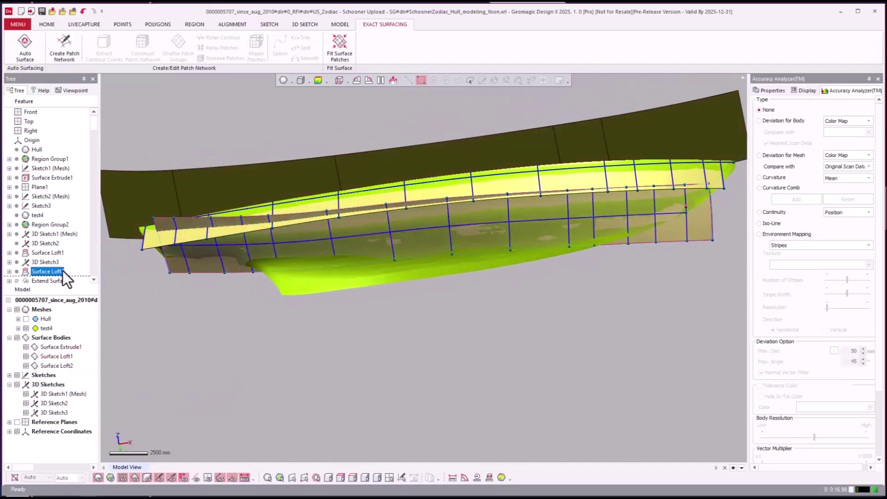
- Highlight Surface Loft1, and roll the history forward to Extend Surface3
{"action": "left_click", "coordinate": [56, 255]}
{"action": "scroll", "coordinate": [56, 259], "scroll_direction": "down", "scroll_amount": 3}
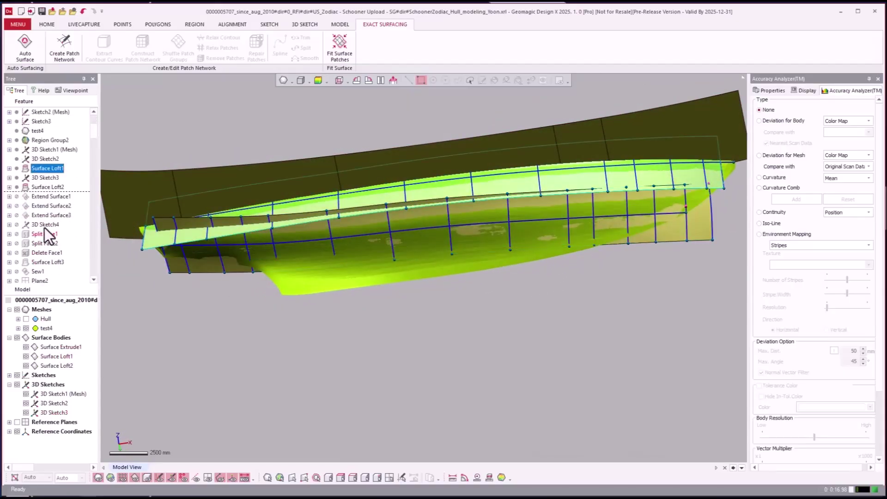
{"action": "right_click", "coordinate": [39, 217]}
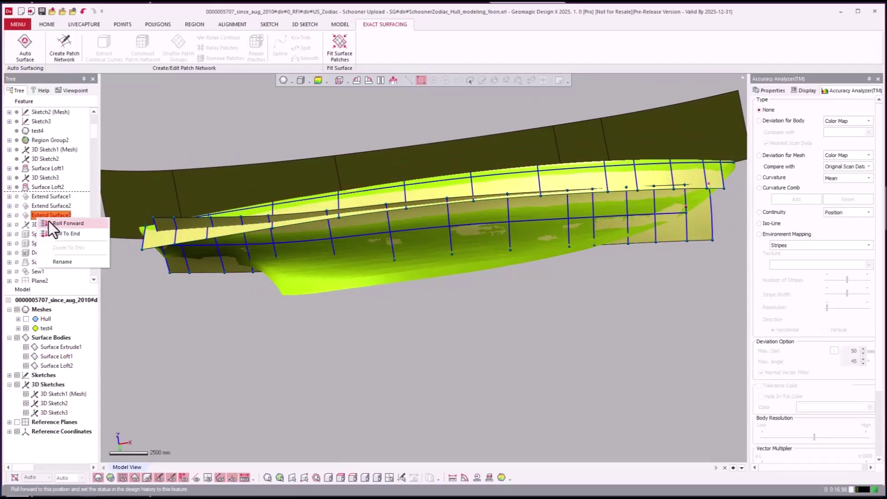
{"action": "left_click", "coordinate": [55, 225]}
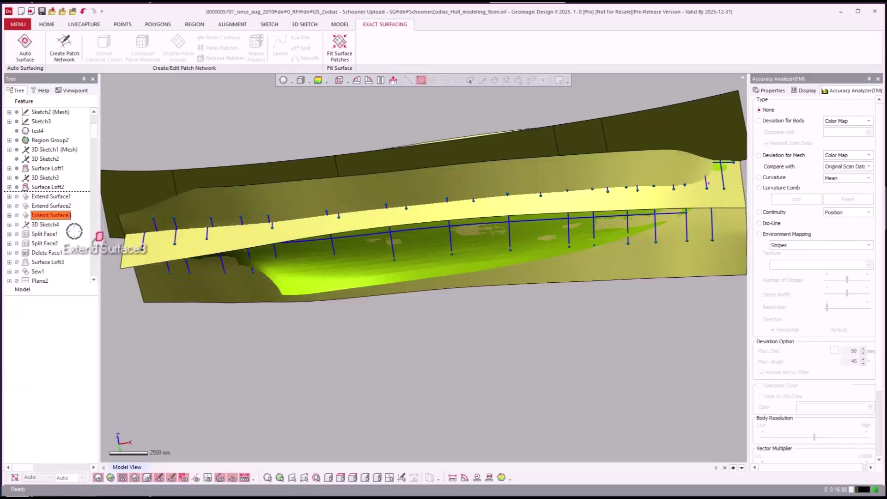
- Roll the history forward to 3D Sketch4 and temporarily hide the surface bodies to inspect the curves
{"action": "right_click", "coordinate": [44, 227]}
{"action": "left_click", "coordinate": [51, 232]}
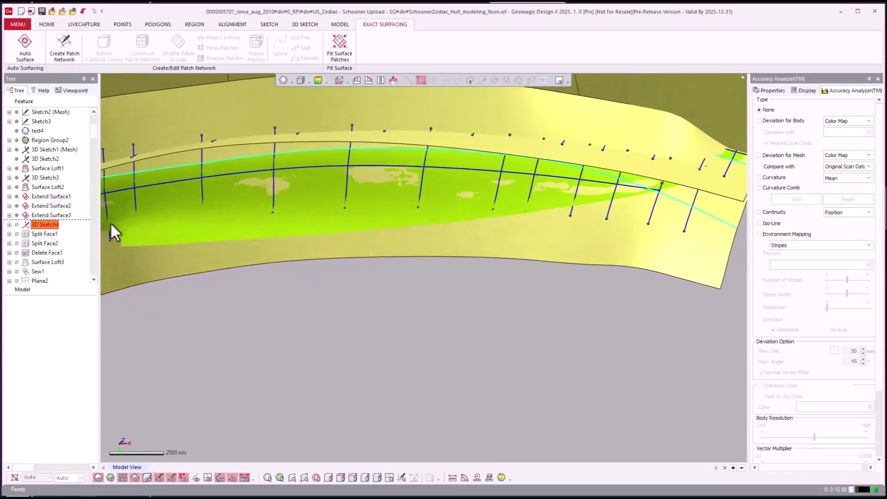
{"action": "mouse_move", "coordinate": [545, 351]}
{"action": "right_mouse_down"}
{"action": "mouse_move", "coordinate": [594, 295]}
{"action": "mouse_move", "coordinate": [609, 197]}
{"action": "right_mouse_up"}
{"action": "right_click_drag", "start_coordinate": [557, 191], "coordinate": [461, 209]}
{"action": "key", "text": "ctrl+4"}
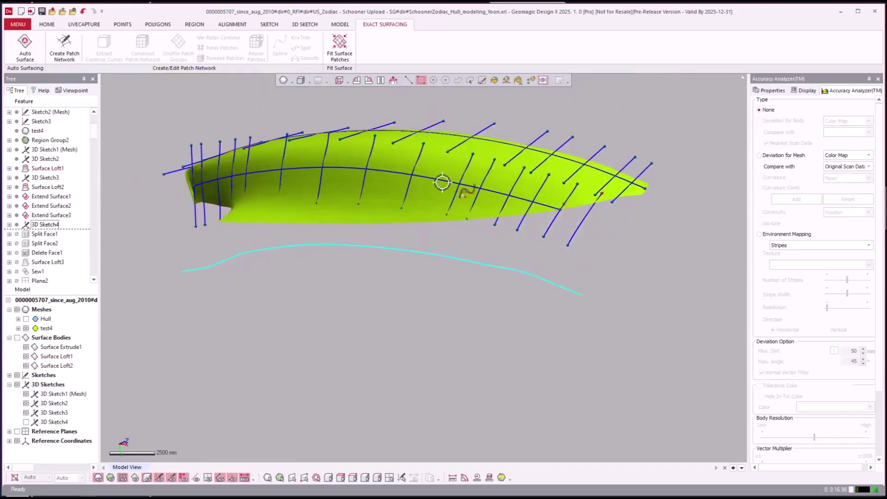
{"action": "key", "text": "ctrl+4"}
{"action": "right_click_drag", "start_coordinate": [614, 260], "coordinate": [516, 240]}
- Roll the history forward to Split Face1 and on to Delete Face1
{"action": "right_click", "coordinate": [46, 236]}
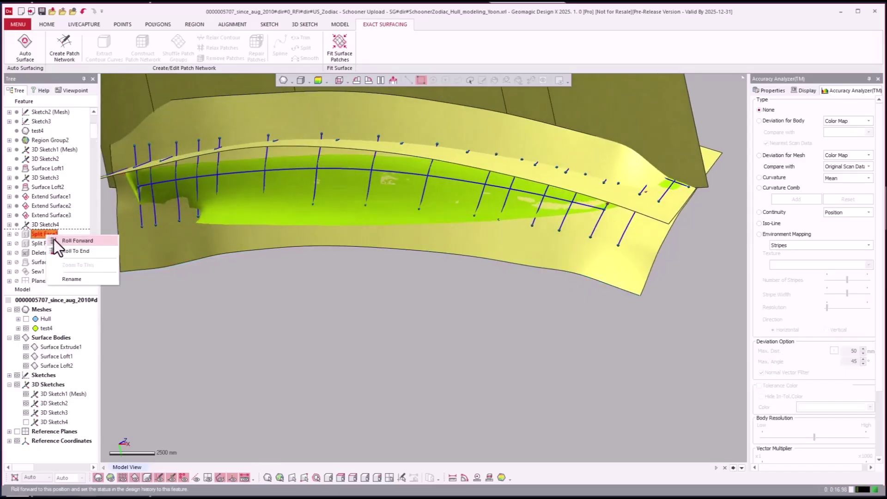
{"action": "left_click", "coordinate": [54, 239]}
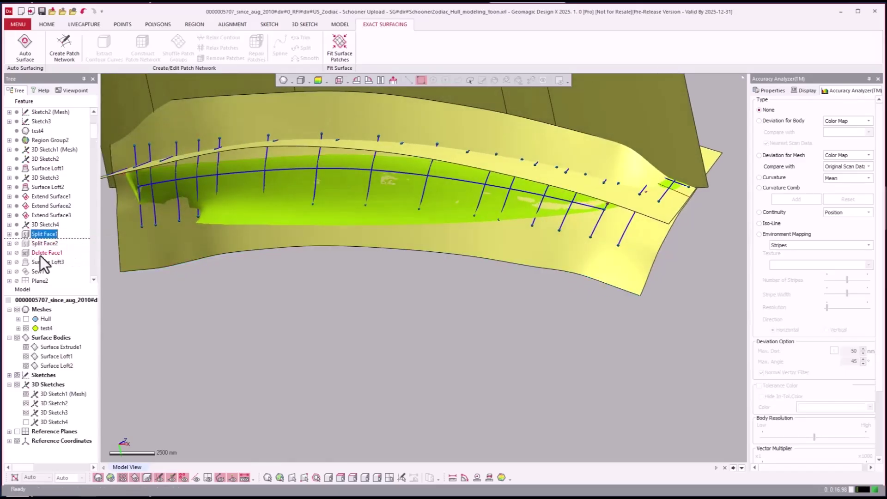
{"action": "right_click", "coordinate": [42, 257]}
{"action": "left_click", "coordinate": [57, 266]}
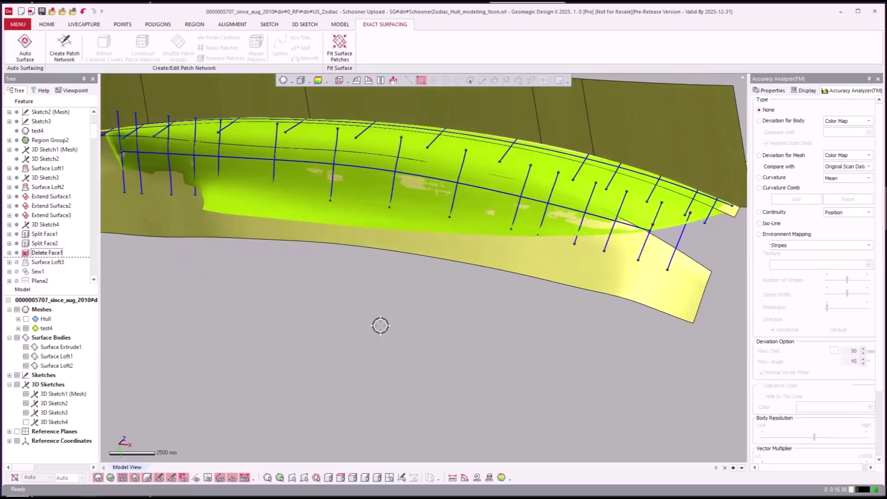
- Roll the history forward to Surface Loft3 and on to Sew1, viewing the sewn surfaces from several angles
{"action": "right_click_drag", "start_coordinate": [380, 326], "coordinate": [379, 326]}
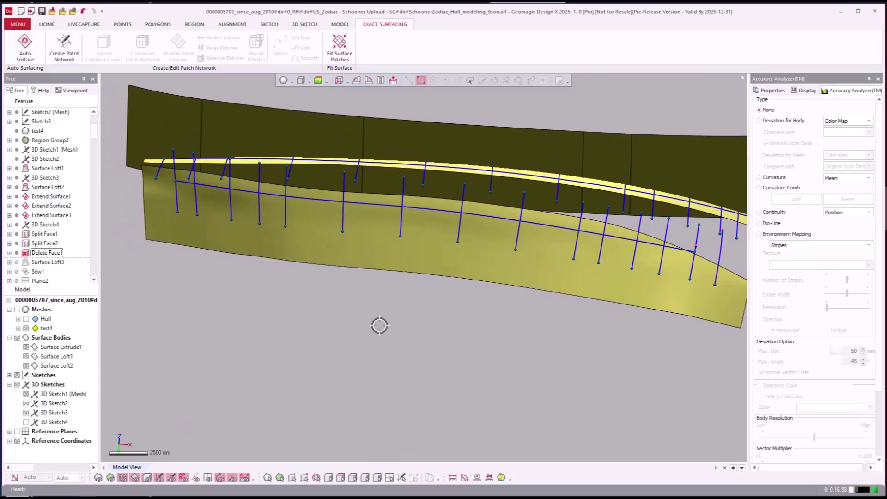
{"action": "left_click", "coordinate": [33, 259]}
{"action": "right_click", "coordinate": [32, 259]}
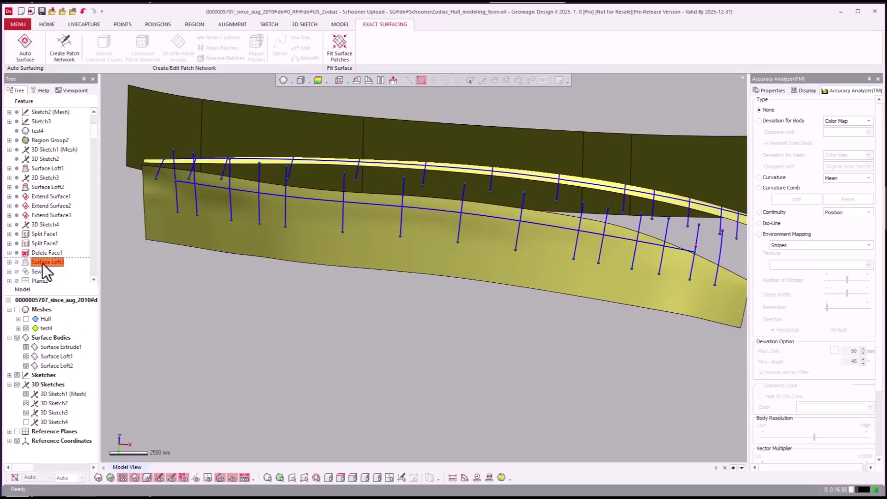
{"action": "left_click", "coordinate": [42, 263]}
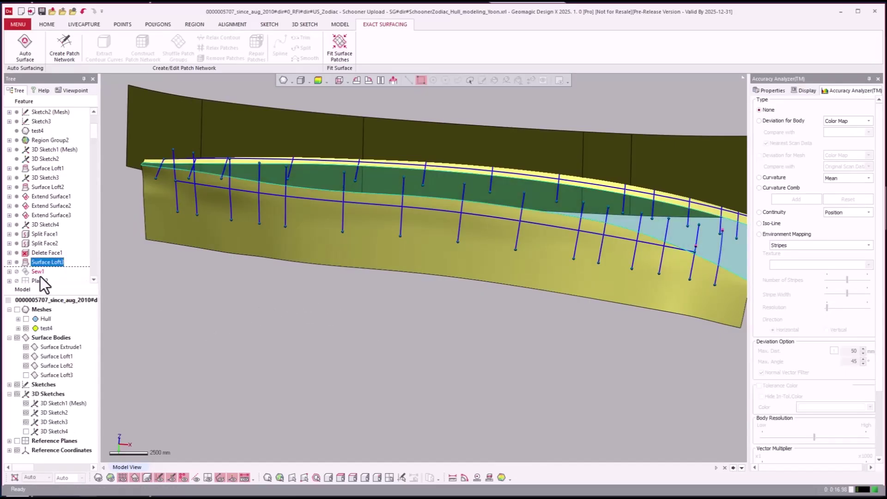
{"action": "right_click", "coordinate": [40, 276]}
{"action": "left_click", "coordinate": [54, 284]}
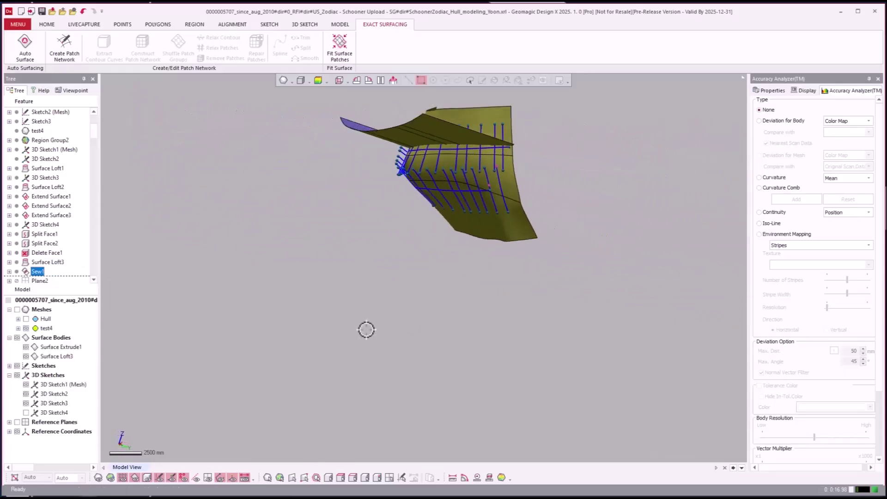
{"action": "right_click_drag", "start_coordinate": [367, 330], "coordinate": [230, 320]}
- Roll the history forward past Plane2, Sketch4 (Mesh) and Surface Extrude2 to Mirror1
{"action": "scroll", "coordinate": [26, 237], "scroll_direction": "down", "scroll_amount": 2}
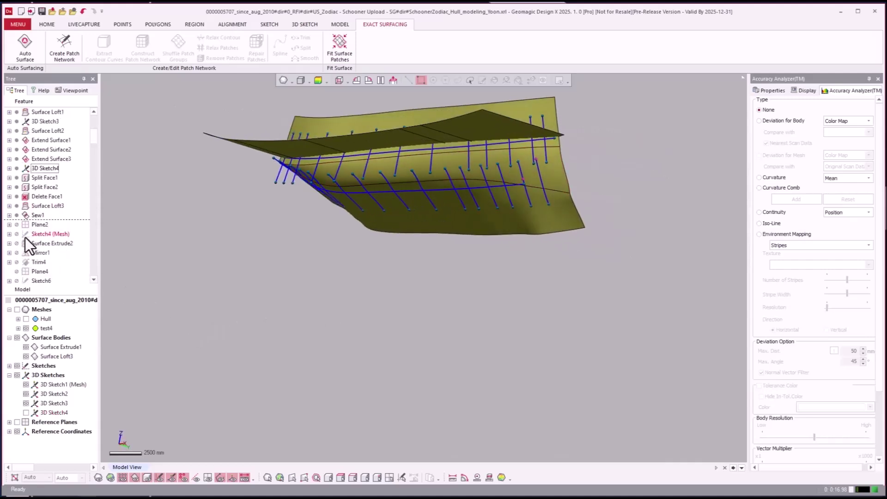
{"action": "left_click", "coordinate": [40, 225]}
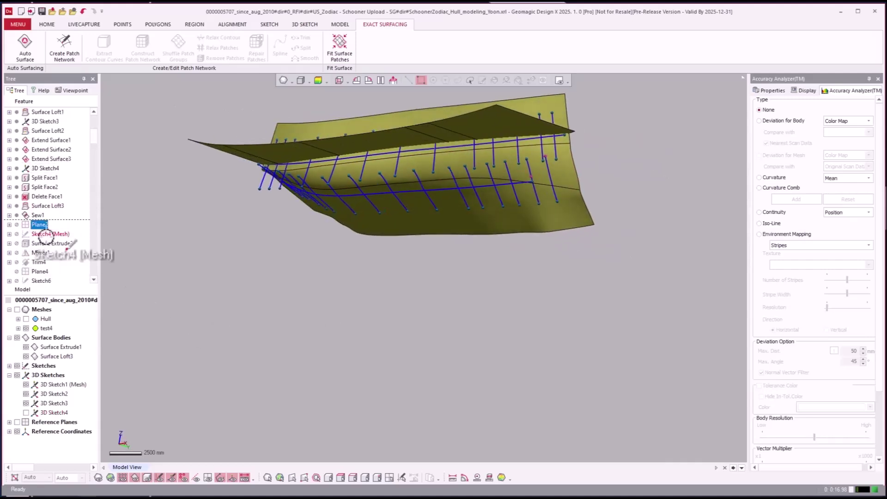
{"action": "right_click", "coordinate": [44, 254]}
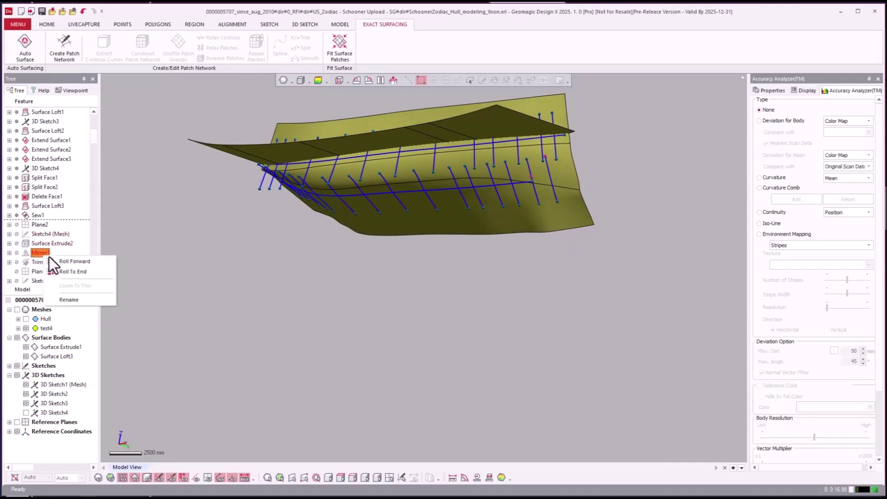
{"action": "left_click", "coordinate": [59, 261]}
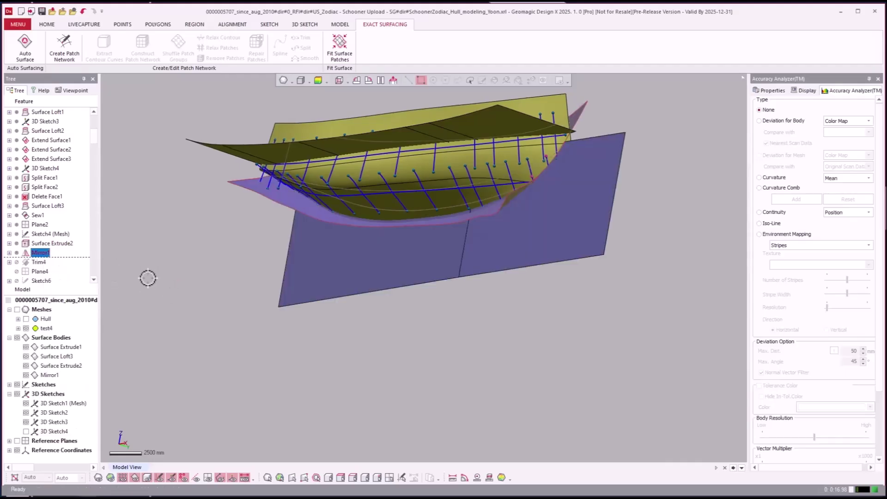
{"action": "right_click_drag", "start_coordinate": [213, 265], "coordinate": [162, 278]}
- Roll the history forward to Trim4 and view the trimmed, mirrored hull from the underside
{"action": "right_click", "coordinate": [46, 262]}
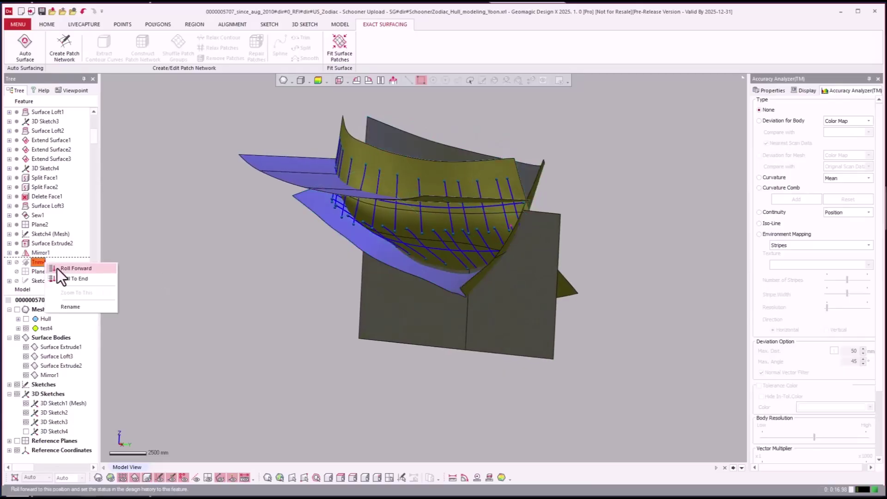
{"action": "left_click", "coordinate": [57, 269]}
{"action": "right_click_drag", "start_coordinate": [265, 298], "coordinate": [111, 317]}
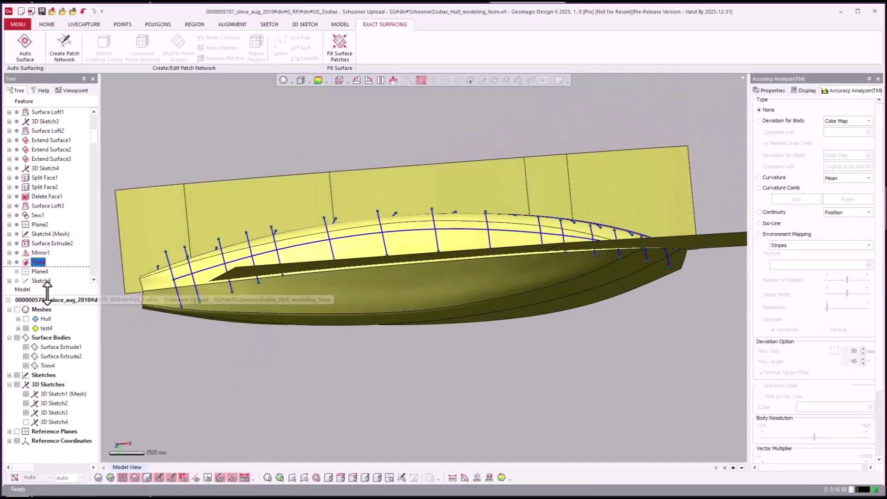
- Briefly hide and reshow the Trim4 body to identify it, and hide the Surface Extrude2 body
{"action": "left_click", "coordinate": [27, 366]}
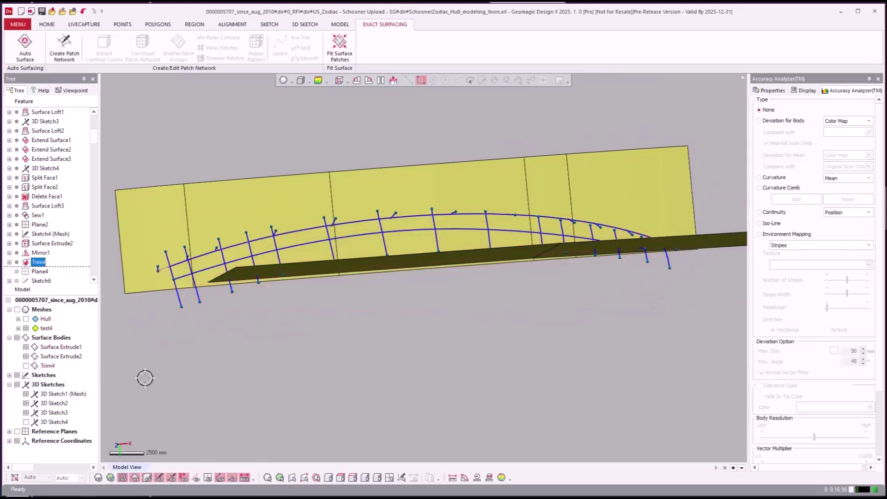
{"action": "left_click", "coordinate": [26, 366]}
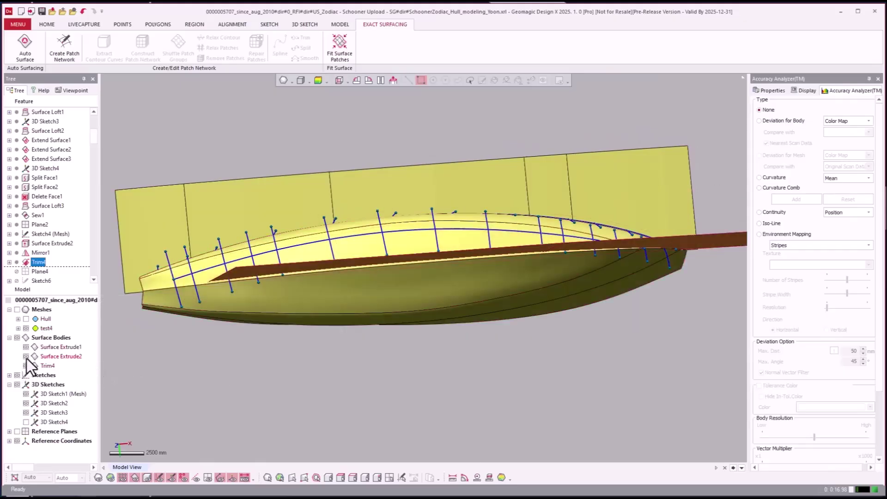
{"action": "left_click", "coordinate": [27, 356]}
{"action": "right_click_drag", "start_coordinate": [305, 412], "coordinate": [579, 400]}
- Roll the history forward past Plane4 and Sketch6 to Surface Plane2
{"action": "scroll", "coordinate": [57, 249], "scroll_direction": "down", "scroll_amount": 1}
{"action": "scroll", "coordinate": [56, 249], "scroll_direction": "down", "scroll_amount": 3}
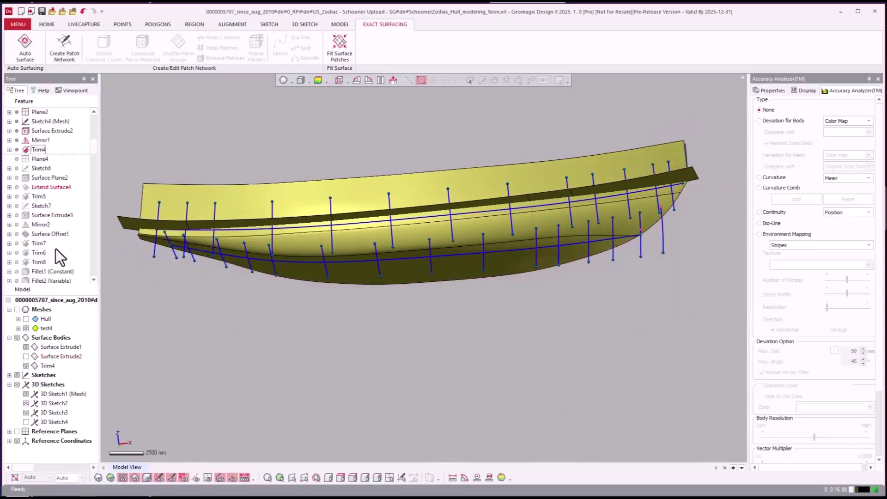
{"action": "left_click", "coordinate": [38, 180]}
{"action": "right_click", "coordinate": [39, 180]}
{"action": "left_click", "coordinate": [49, 185]}
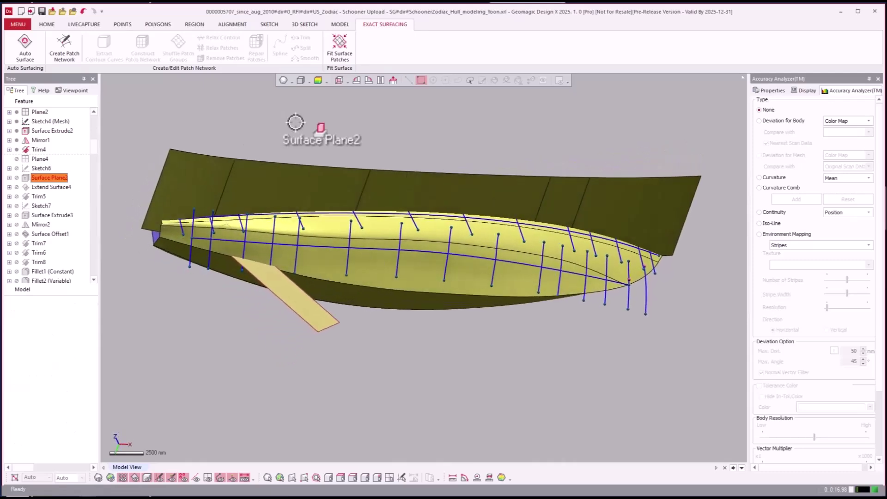
- Roll the history forward to Trim5 and toggle the mesh display to compare the surfaces with the scan
{"action": "right_click", "coordinate": [39, 196]}
{"action": "left_click", "coordinate": [52, 201]}
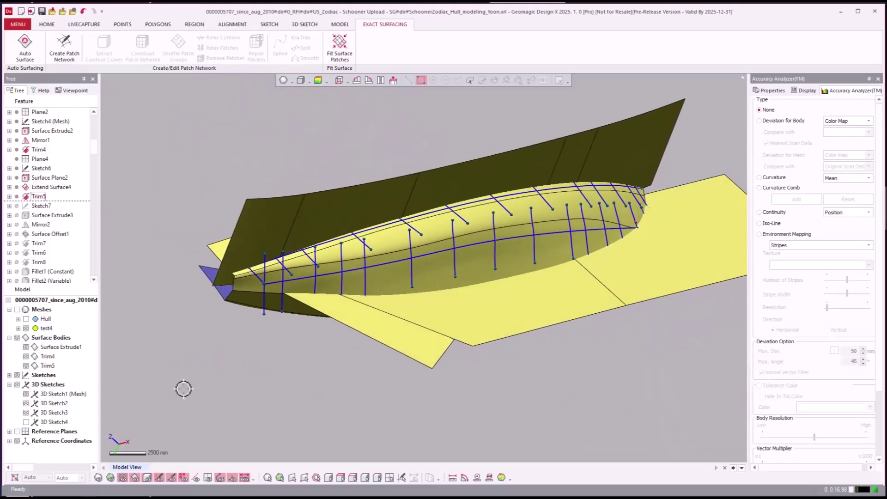
{"action": "key", "text": "ctrl+1"}
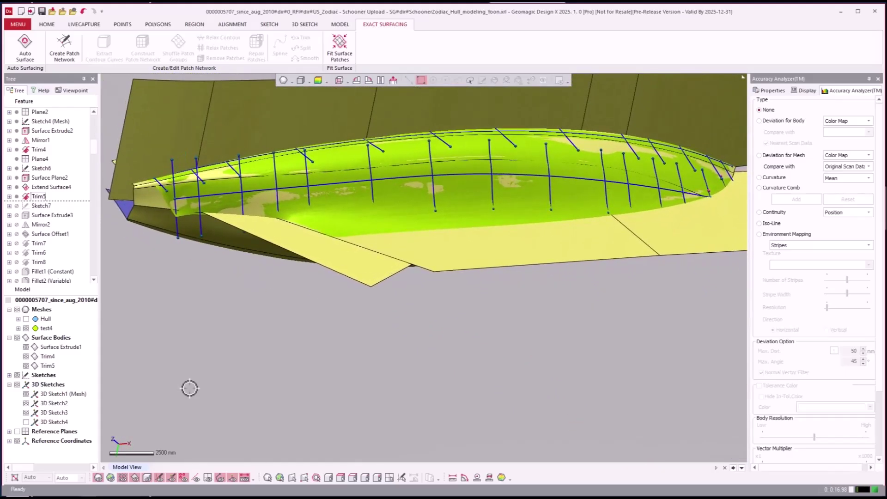
{"action": "key", "text": "ctrl+1"}
{"action": "key", "text": "ctrl+2"}
- Roll the history forward to Mirror2 and on to Trim8 to review how the keel is formed
{"action": "right_click", "coordinate": [42, 226]}
{"action": "left_click", "coordinate": [50, 229]}
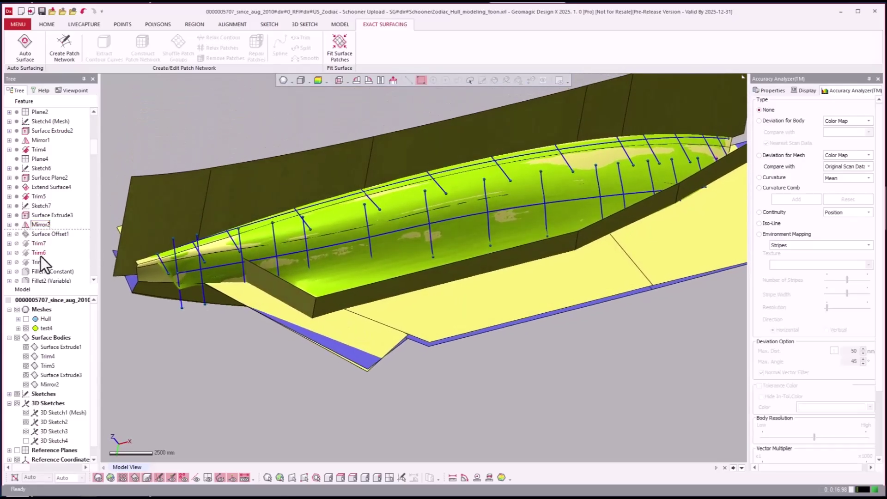
{"action": "right_click", "coordinate": [42, 266]}
{"action": "left_click", "coordinate": [51, 271]}
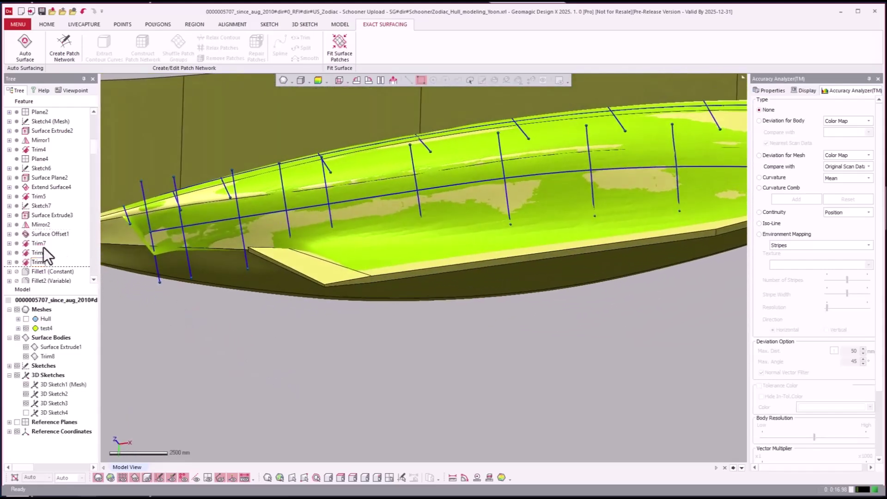
- Roll the history forward to Fillet2 (Variable) and inspect the keel blend with and without the mesh
{"action": "scroll", "coordinate": [59, 257], "scroll_direction": "down", "scroll_amount": 2}
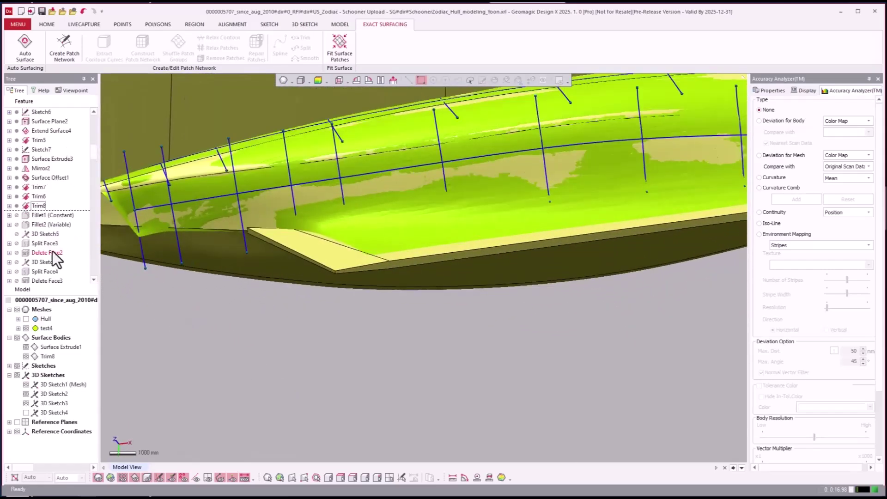
{"action": "right_click", "coordinate": [44, 229]}
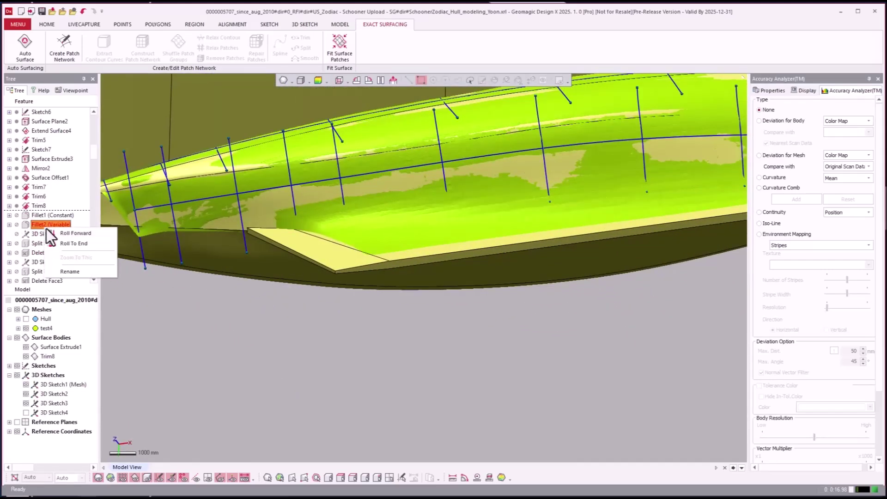
{"action": "left_click", "coordinate": [60, 232]}
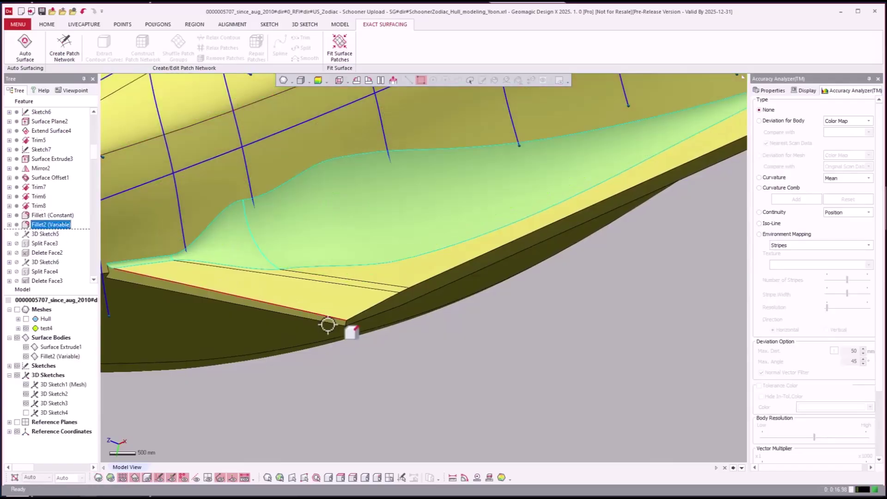
{"action": "left_click", "coordinate": [615, 356]}
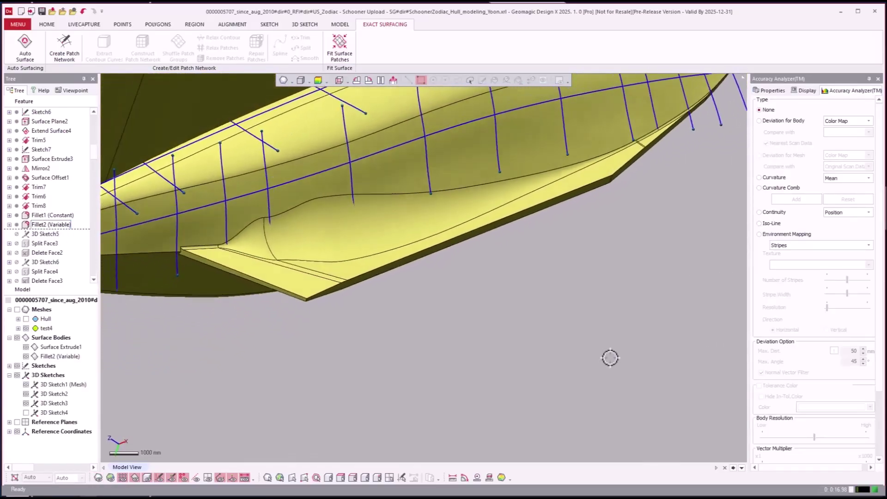
{"action": "right_click_drag", "start_coordinate": [611, 358], "coordinate": [600, 358]}
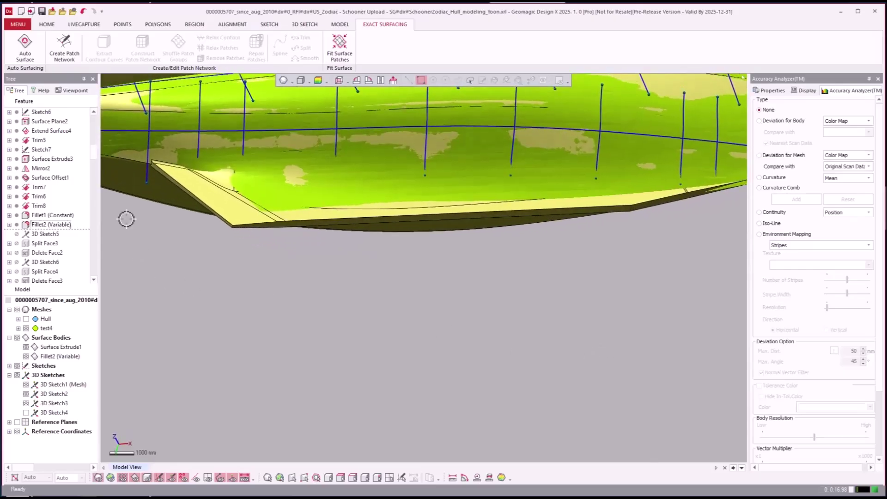
- Roll the history forward to Delete Face2 and hide the mesh to inspect the opening in the keel fillet
{"action": "left_click", "coordinate": [41, 234]}
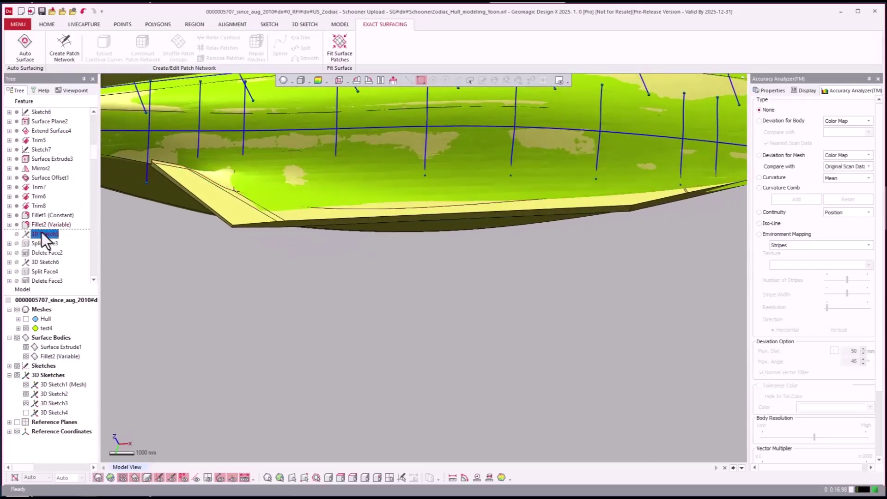
{"action": "right_click", "coordinate": [46, 255]}
{"action": "left_click", "coordinate": [59, 260]}
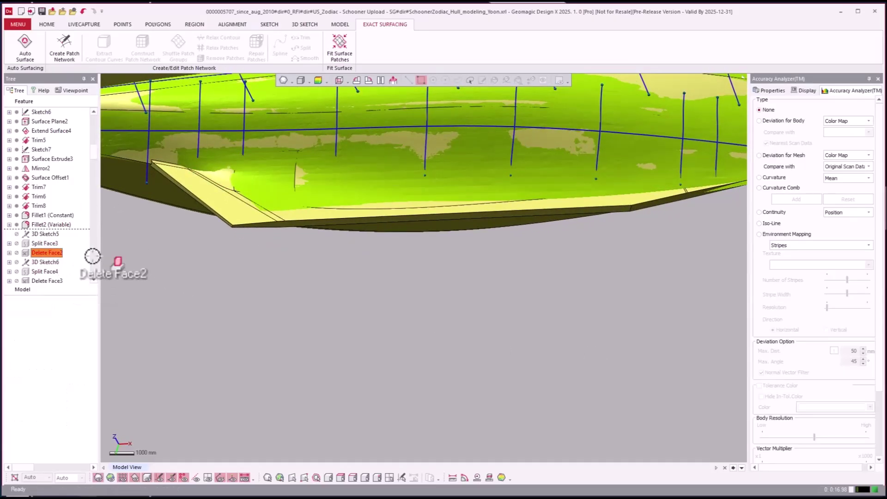
{"action": "scroll", "coordinate": [99, 256], "scroll_direction": "up", "scroll_amount": 4}
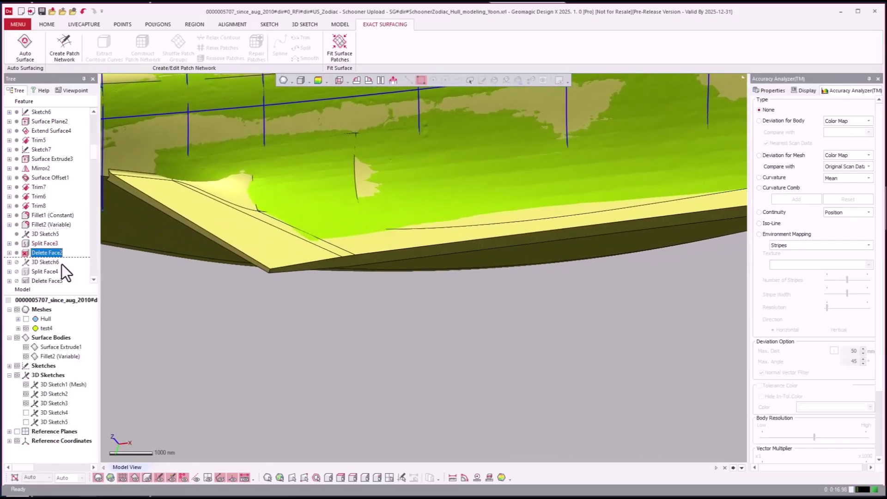
{"action": "key", "text": "ctrl+1"}
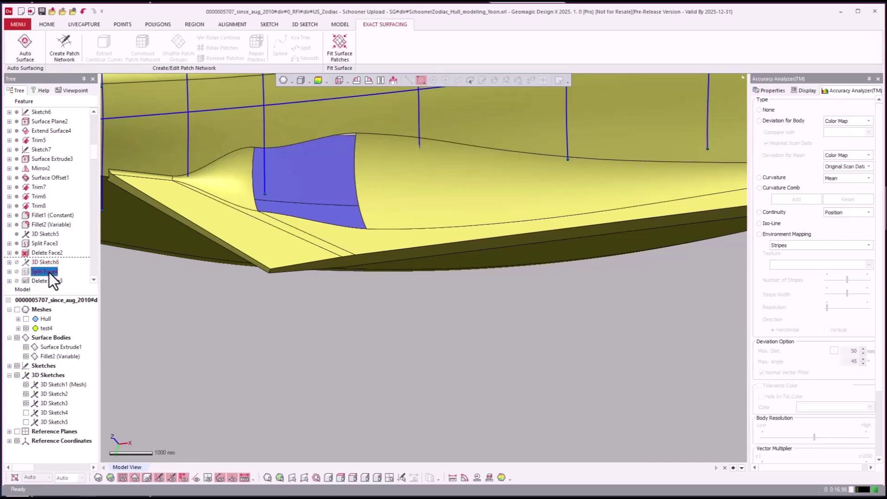
- Roll the history forward to Delete Face3 and on to Extend Surface5
{"action": "scroll", "coordinate": [51, 274], "scroll_direction": "down", "scroll_amount": 1}
{"action": "right_click", "coordinate": [45, 255]}
{"action": "left_click", "coordinate": [54, 258]}
{"action": "left_click_drag", "start_coordinate": [56, 255], "coordinate": [54, 257]}
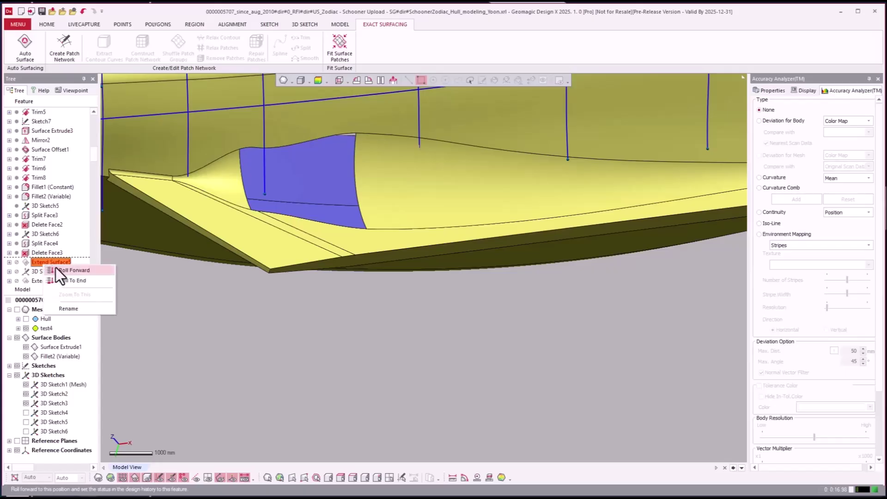
{"action": "left_click_drag", "start_coordinate": [55, 268], "coordinate": [55, 273]}
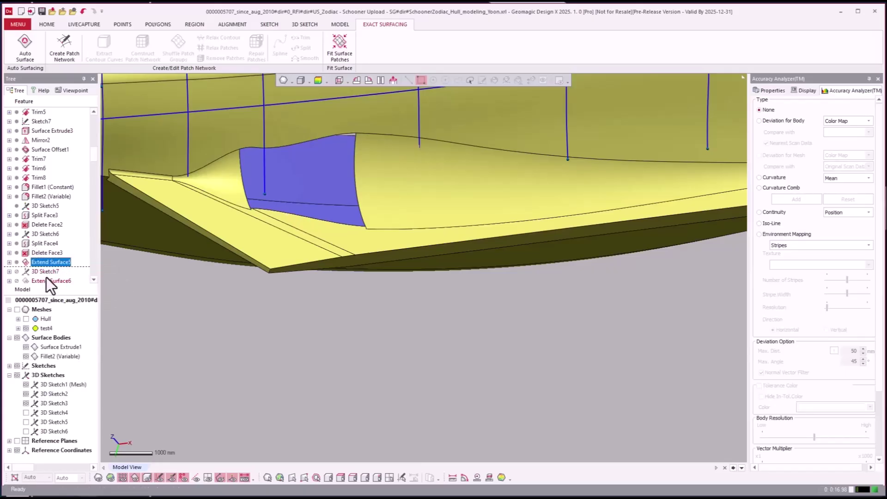
- Roll the history forward past 3D Sketch7 and Extend Surface6 to 3D Sketch8
{"action": "left_click", "coordinate": [45, 279]}
{"action": "scroll", "coordinate": [54, 262], "scroll_direction": "down", "scroll_amount": 1}
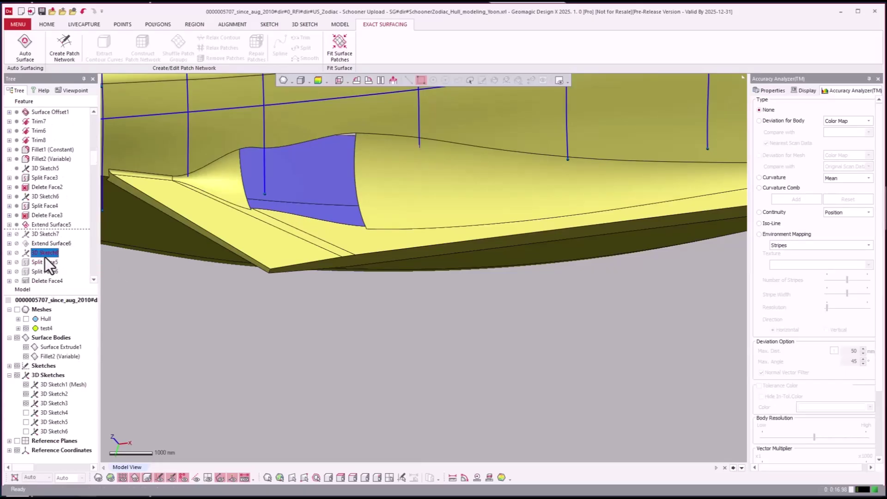
{"action": "right_click", "coordinate": [45, 257]}
{"action": "left_click", "coordinate": [56, 261]}
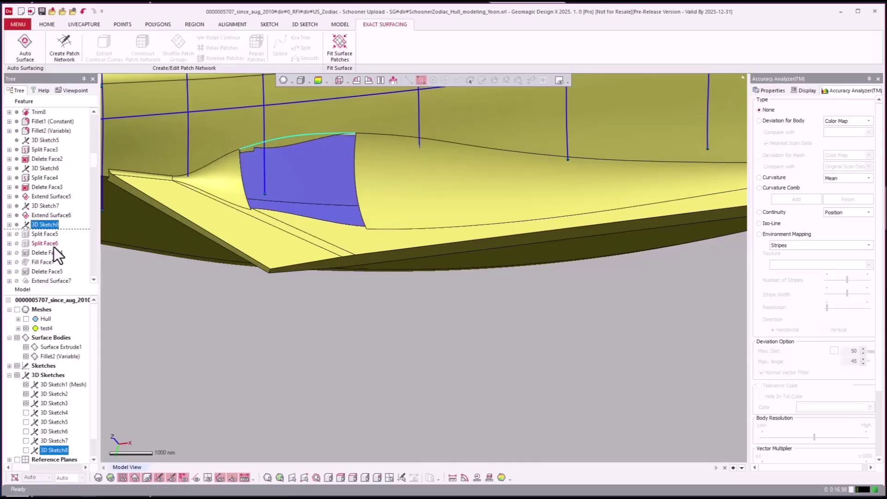
- Roll the history forward to Fill Face1 and inspect the filled keel fillet from several angles
{"action": "scroll", "coordinate": [53, 247], "scroll_direction": "down", "scroll_amount": 2}
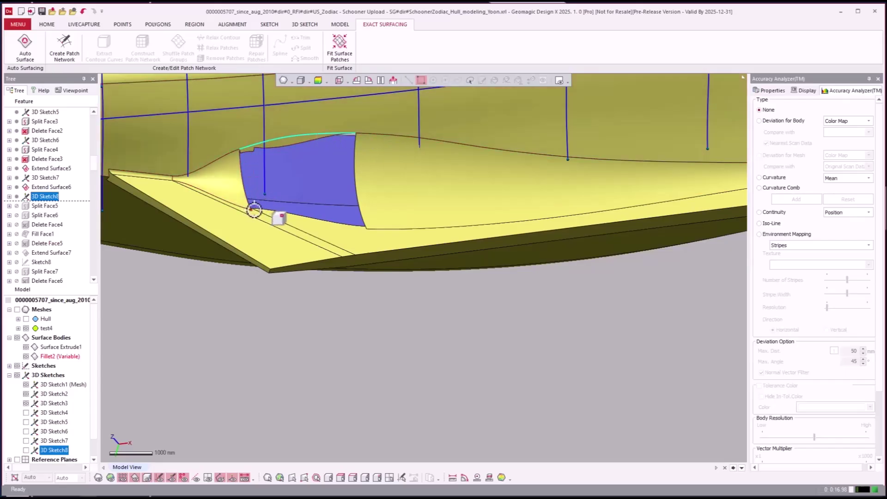
{"action": "left_click", "coordinate": [41, 226]}
{"action": "right_click", "coordinate": [42, 234]}
{"action": "left_click", "coordinate": [57, 237]}
{"action": "right_click_drag", "start_coordinate": [439, 333], "coordinate": [267, 268]}
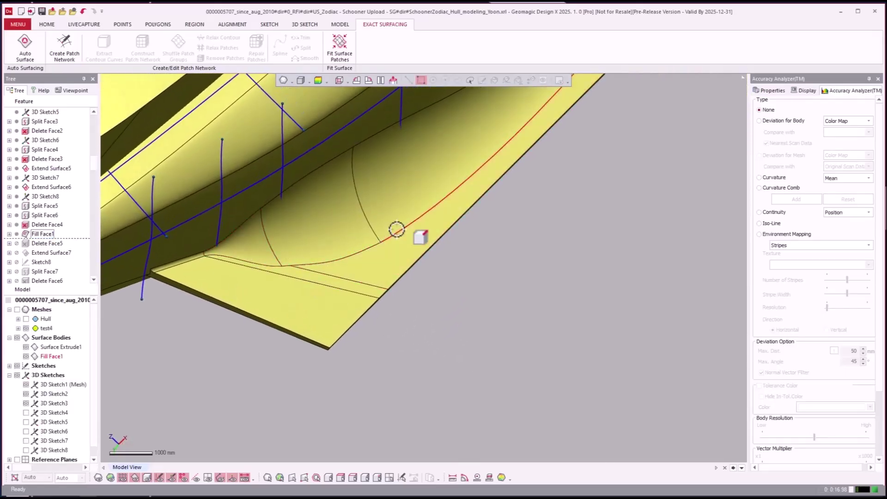
{"action": "right_click_drag", "start_coordinate": [403, 223], "coordinate": [192, 230]}
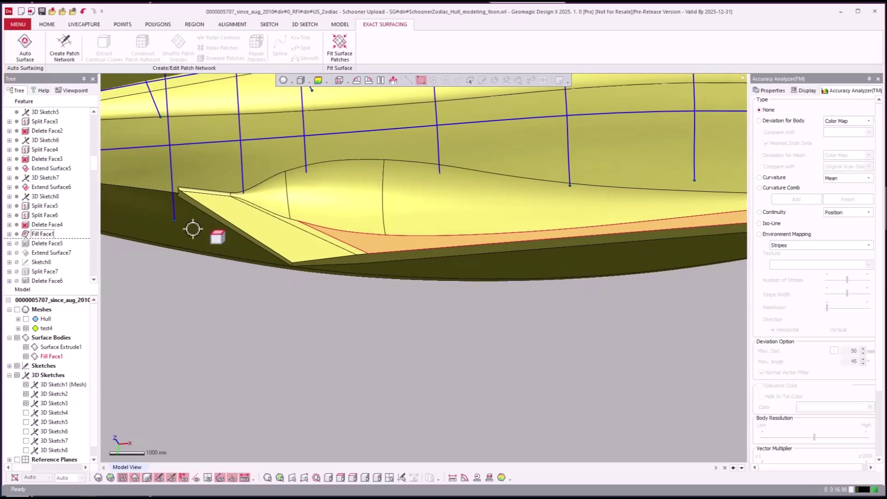
- Roll the history forward past Delete Face5, Extend Surface7 and Sketch8 to Split Face7
{"action": "right_click", "coordinate": [45, 271]}
{"action": "left_click", "coordinate": [69, 276]}
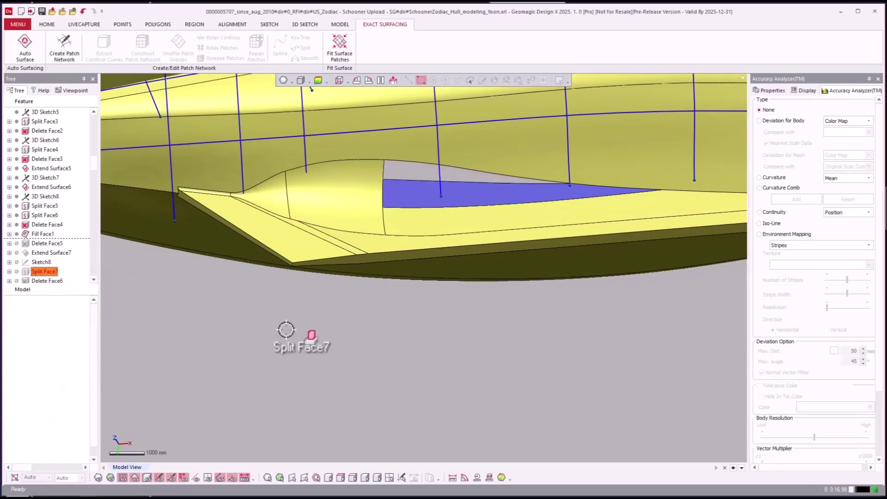
- Roll the history forward from Split Face7 to Delete Face6 to see the opening above the keel
{"action": "right_click_drag", "start_coordinate": [286, 330], "coordinate": [11, 288]}
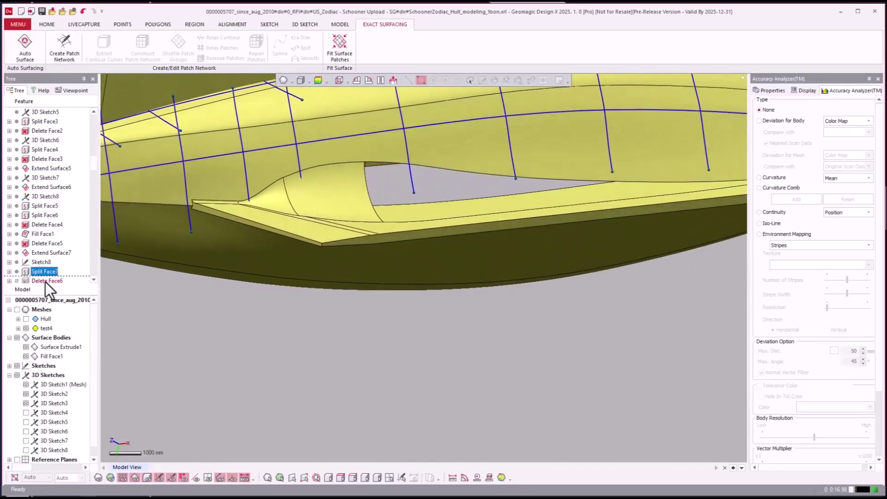
{"action": "left_click", "coordinate": [46, 281]}
{"action": "scroll", "coordinate": [47, 283], "scroll_direction": "down", "scroll_amount": 3}
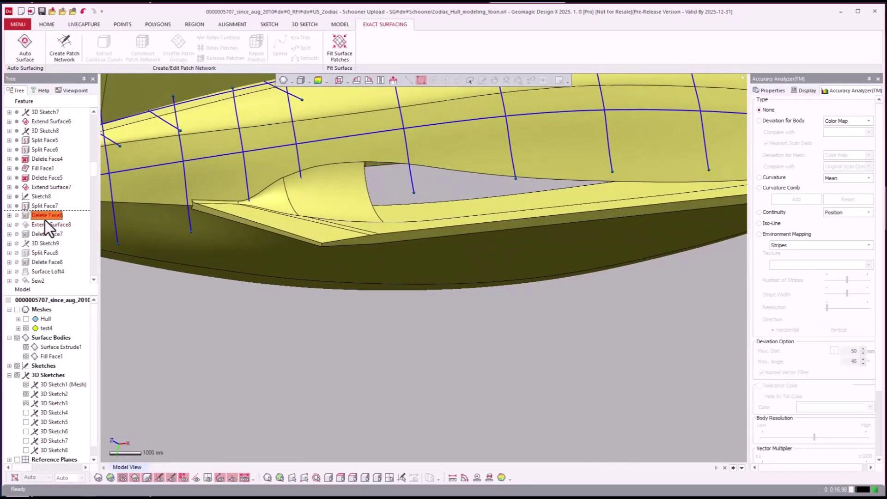
{"action": "right_click", "coordinate": [46, 220]}
{"action": "left_click", "coordinate": [56, 223]}
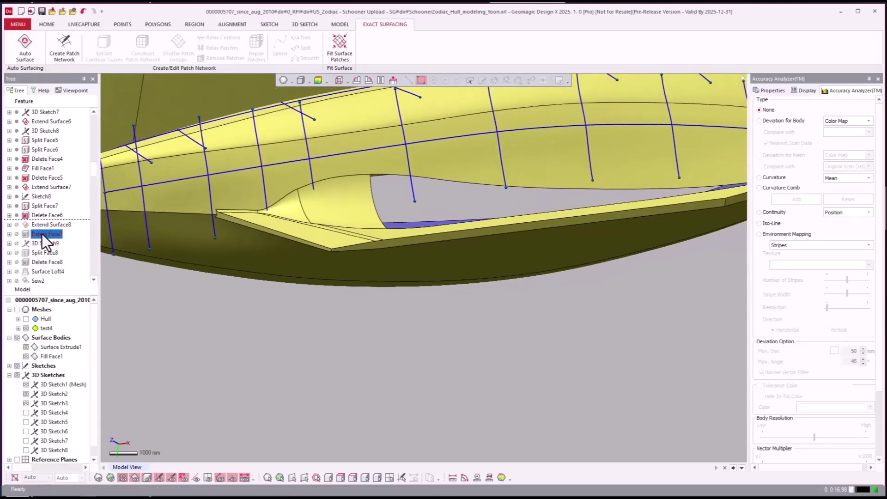
- Roll the history forward past Extend Surface8, Delete Face7, 3D Sketch9, Split Face8 and Delete Face8 to Surface Loft4
{"action": "right_click", "coordinate": [46, 226]}
{"action": "left_click", "coordinate": [54, 230]}
{"action": "mouse_move", "coordinate": [63, 233]}
{"action": "left_mouse_down"}
{"action": "mouse_move", "coordinate": [32, 243]}
{"action": "mouse_move", "coordinate": [65, 279]}
{"action": "mouse_move", "coordinate": [176, 291]}
{"action": "left_mouse_up"}
{"action": "left_click", "coordinate": [34, 247]}
{"action": "mouse_move", "coordinate": [503, 360]}
{"action": "right_mouse_down"}
{"action": "mouse_move", "coordinate": [135, 257]}
{"action": "mouse_move", "coordinate": [101, 271]}
{"action": "right_mouse_up"}
- Roll the history forward to Sew2 and view the sewn hull from several angles
{"action": "right_click", "coordinate": [38, 280]}
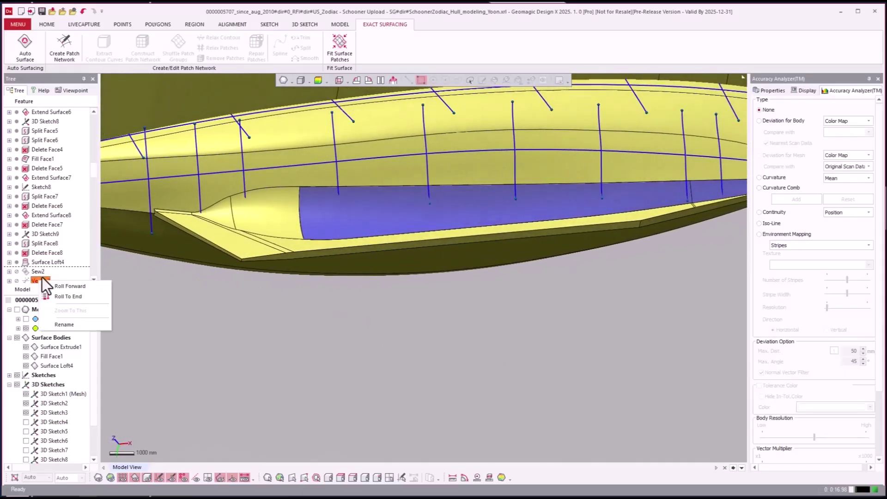
{"action": "left_click", "coordinate": [35, 276]}
{"action": "right_click", "coordinate": [37, 273]}
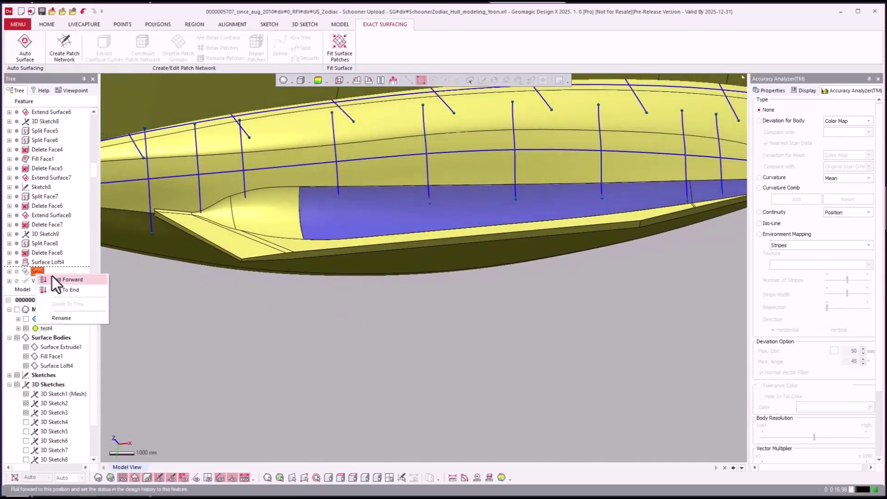
{"action": "left_click", "coordinate": [64, 280]}
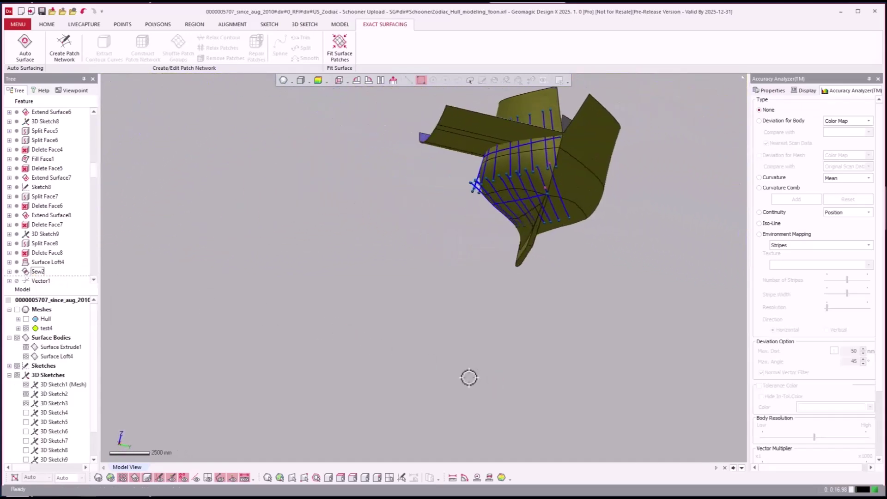
{"action": "right_click_drag", "start_coordinate": [469, 378], "coordinate": [135, 375]}
- Show the scan mesh and toggle the surface bodies to compare the sewn hull and keel with it
{"action": "key", "text": "ctrl+1"}
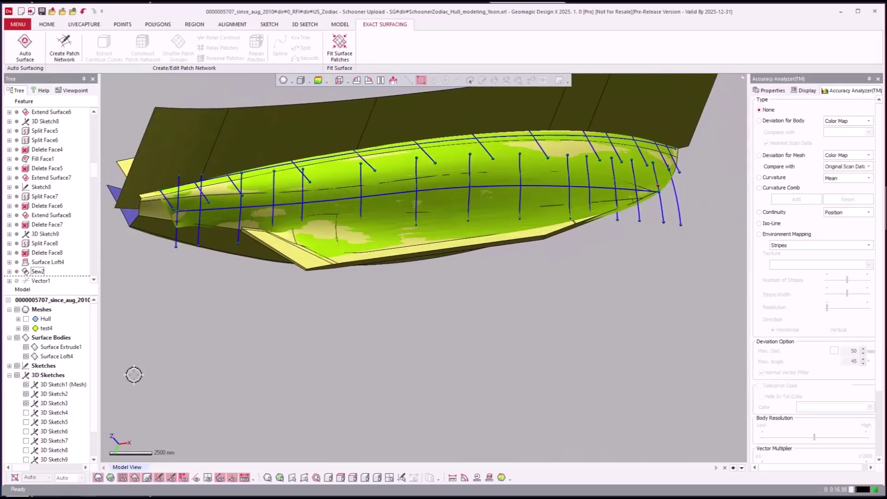
{"action": "scroll", "coordinate": [137, 374], "scroll_direction": "up", "scroll_amount": 5}
{"action": "key", "text": "ctrl+4"}
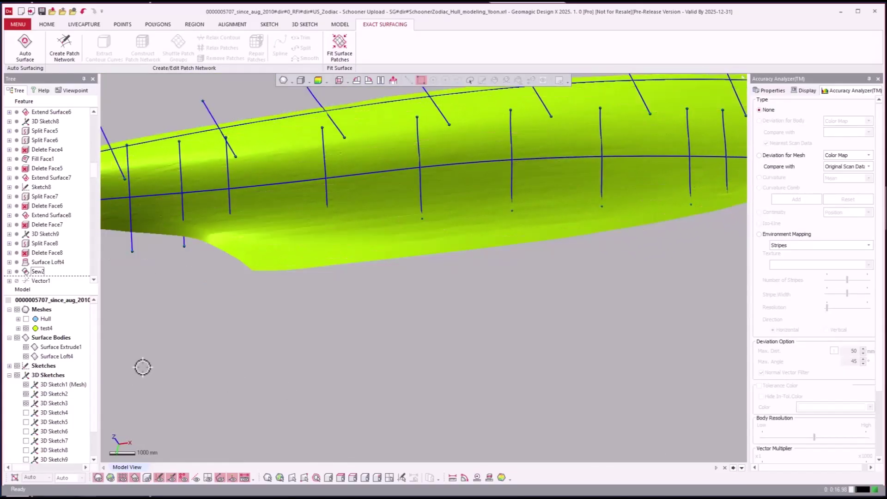
{"action": "key", "text": "ctrl+4"}
{"action": "key", "text": "ctrl+4"}
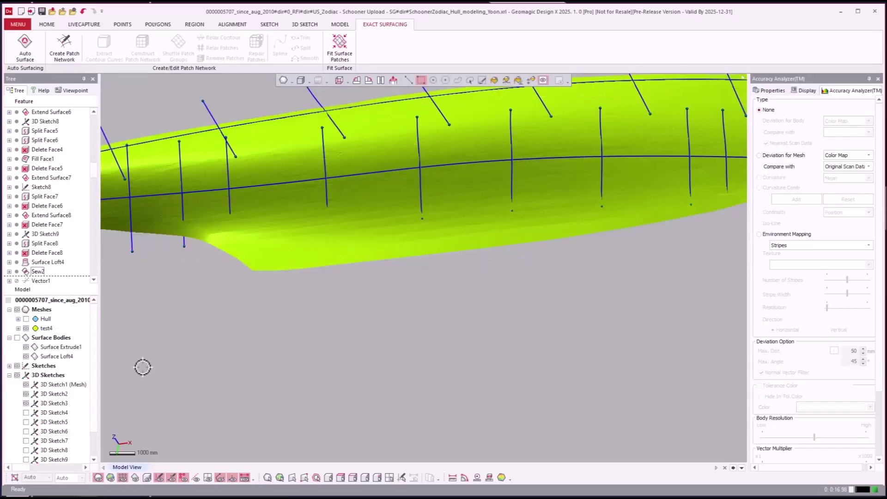
{"action": "scroll", "coordinate": [143, 367], "scroll_direction": "down", "scroll_amount": 5}
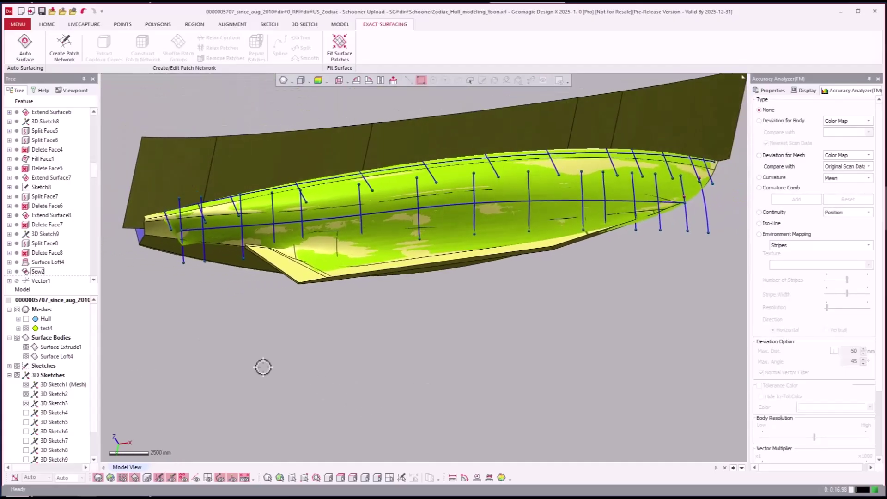
- Roll the history forward past the vectors and sketches to Surface Loft5 and on to Extend Surface9 at the stern
{"action": "scroll", "coordinate": [51, 263], "scroll_direction": "down", "scroll_amount": 4}
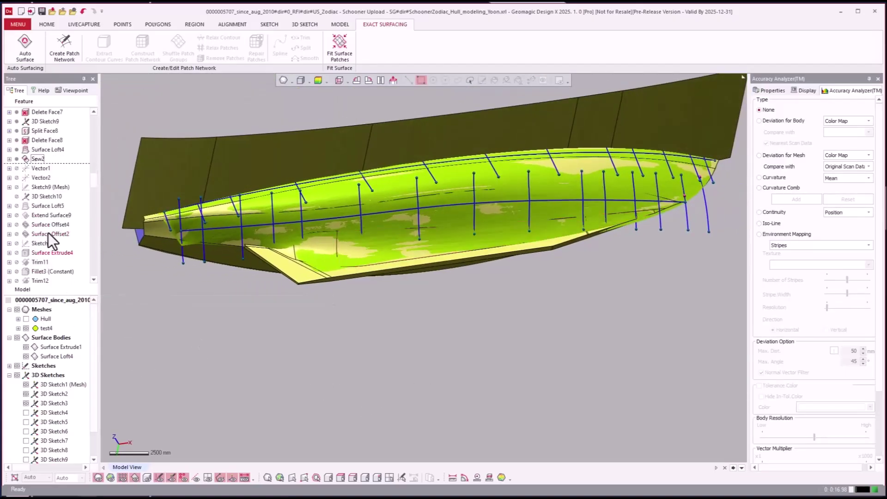
{"action": "right_click", "coordinate": [46, 207]}
{"action": "left_click", "coordinate": [59, 211]}
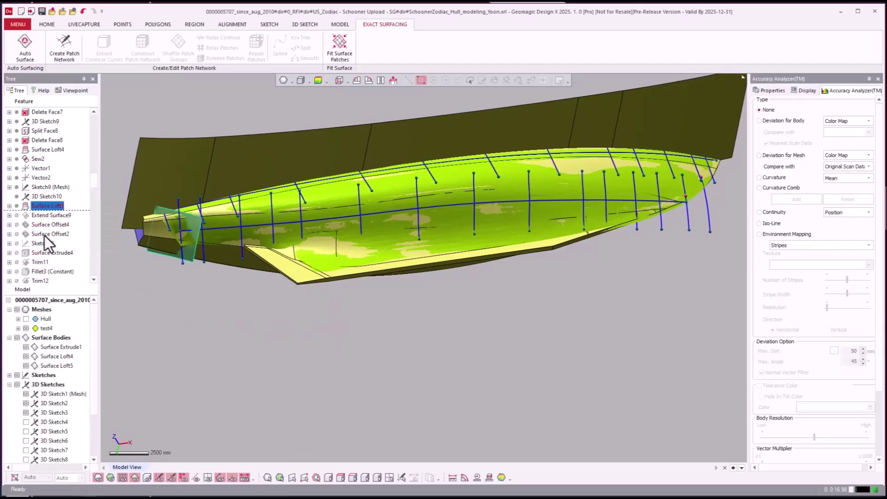
{"action": "left_click", "coordinate": [40, 218]}
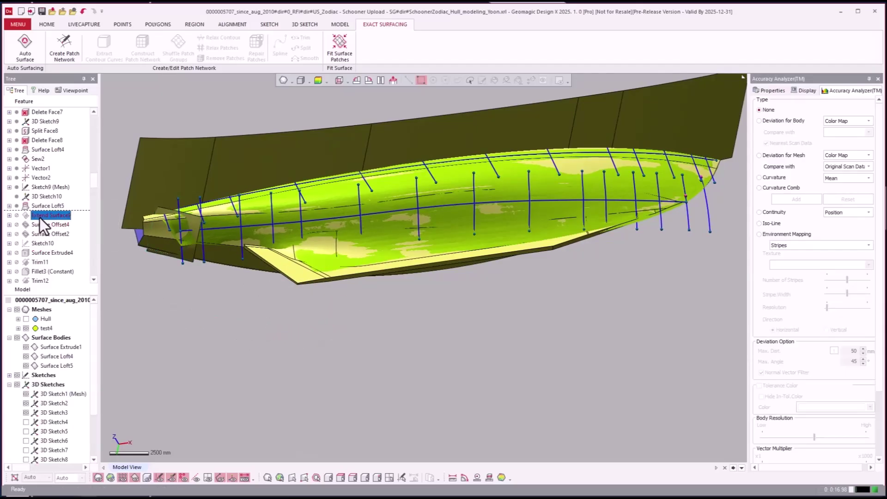
{"action": "right_click", "coordinate": [40, 218]}
{"action": "left_click", "coordinate": [63, 226]}
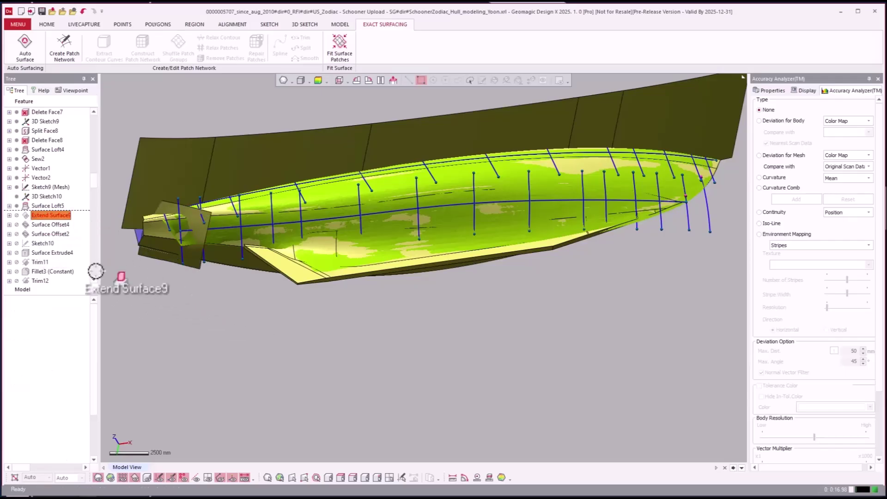
- Roll the history forward to Surface Offset2 and on past Surface Extrude4 to Trim11, viewing the hull from the side
{"action": "right_click", "coordinate": [40, 237]}
{"action": "left_click", "coordinate": [56, 244]}
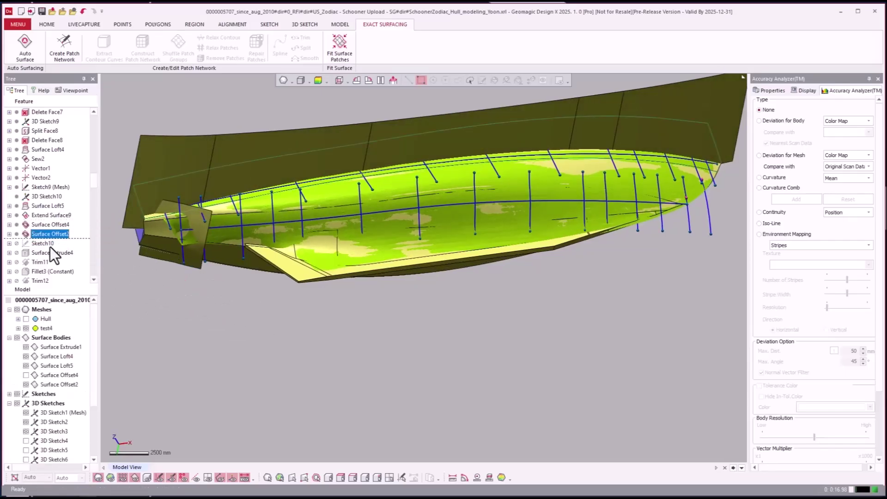
{"action": "right_click", "coordinate": [36, 264]}
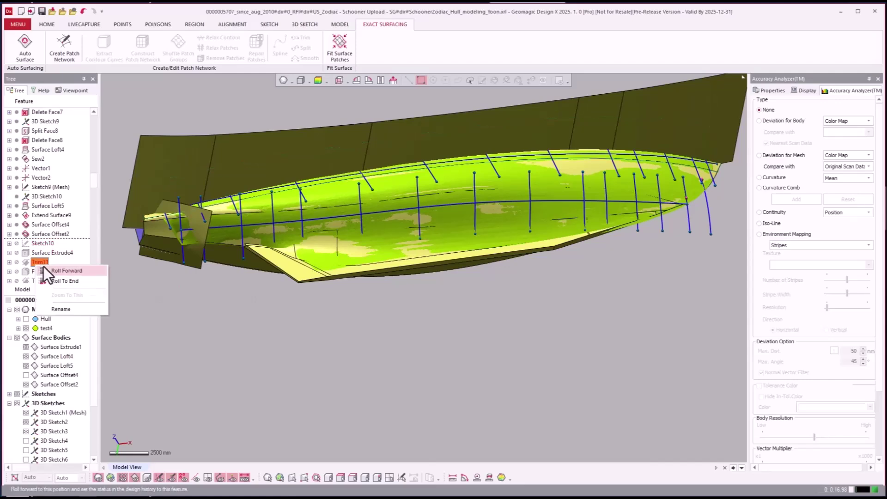
{"action": "left_click", "coordinate": [44, 269]}
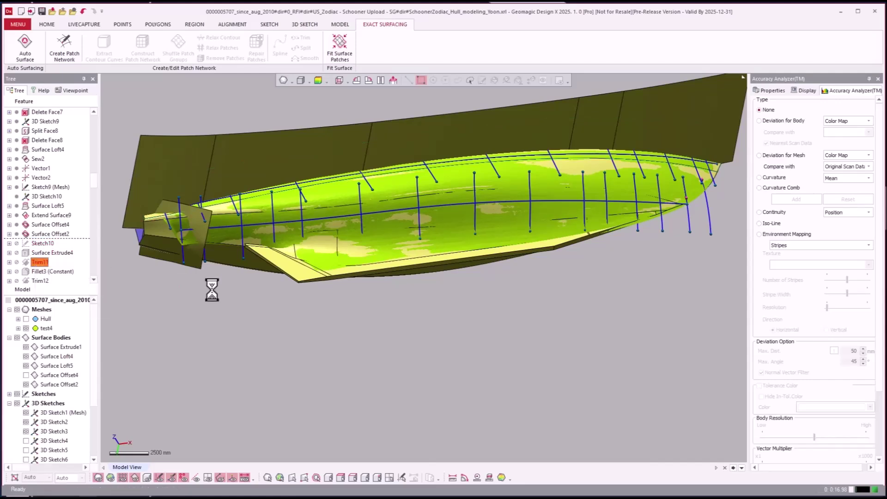
{"action": "left_click", "coordinate": [279, 327]}
{"action": "right_click_drag", "start_coordinate": [279, 327], "coordinate": [136, 297]}
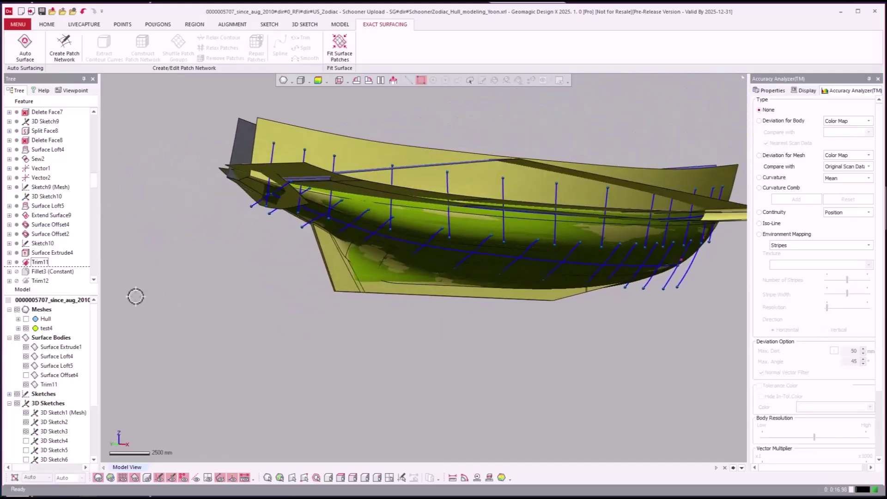
- Roll the history forward to Fillet3 (Constant) and on to Trim12
{"action": "right_click", "coordinate": [53, 274]}
{"action": "left_click", "coordinate": [61, 278]}
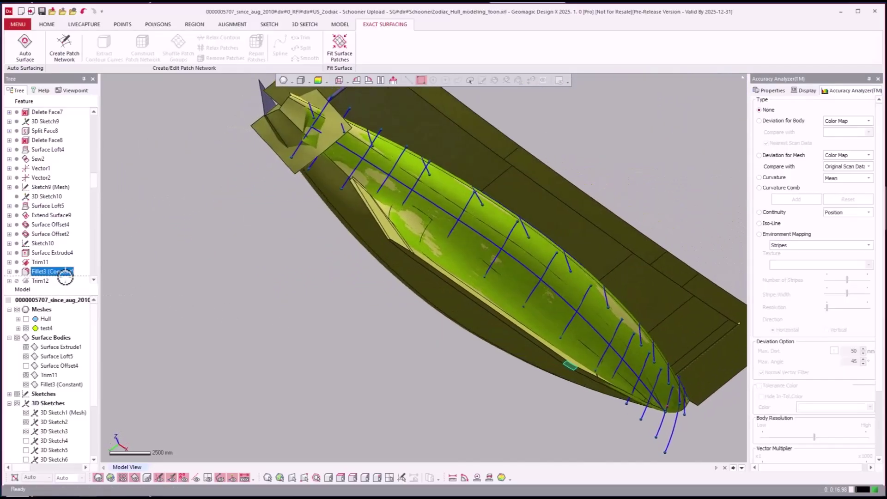
{"action": "scroll", "coordinate": [56, 266], "scroll_direction": "down", "scroll_amount": 2}
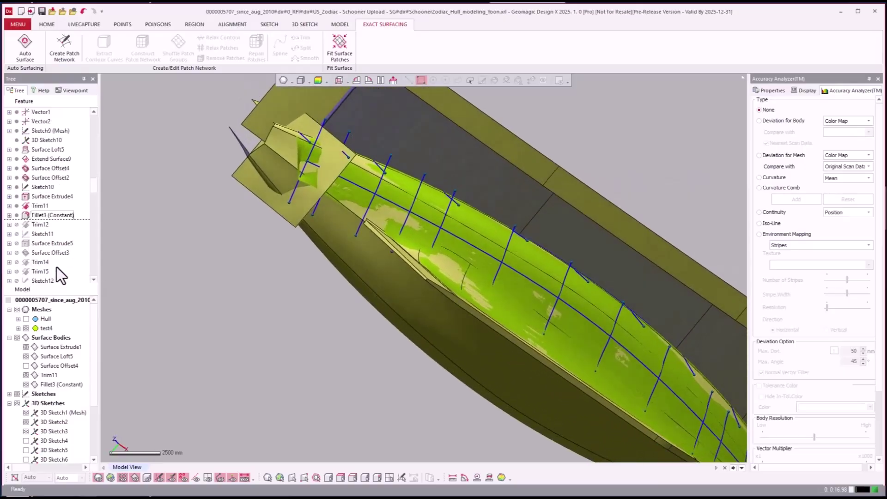
{"action": "left_click", "coordinate": [40, 224]}
{"action": "right_click", "coordinate": [40, 226]}
{"action": "left_click", "coordinate": [54, 234]}
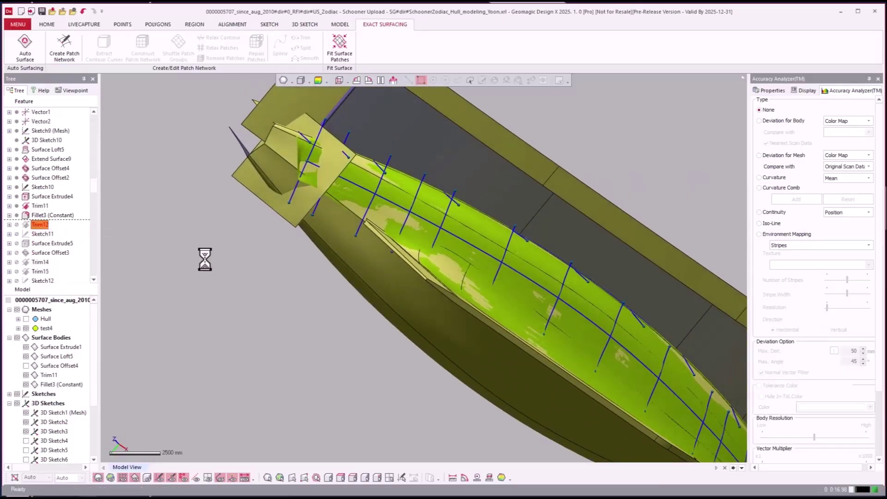
- Roll the history forward past Sketch11 to Surface Extrude5 and view the extruded strips on the keel
{"action": "left_click", "coordinate": [37, 244]}
{"action": "right_click", "coordinate": [38, 246]}
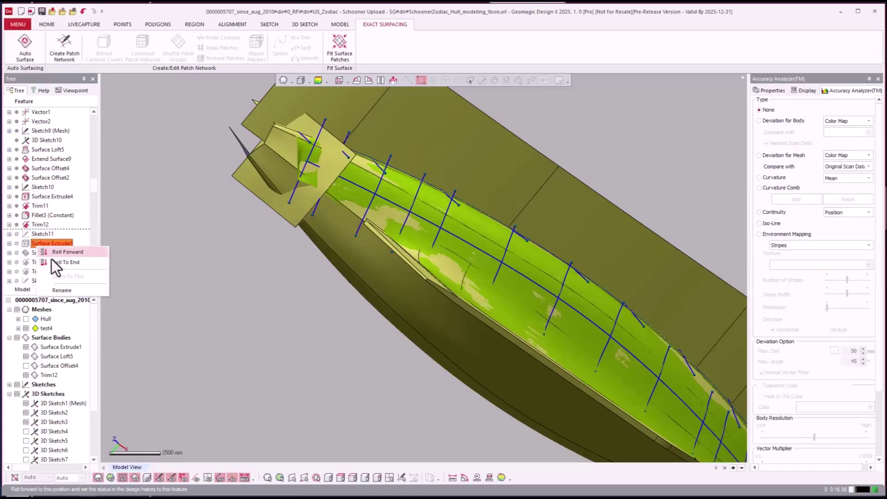
{"action": "left_click", "coordinate": [56, 254]}
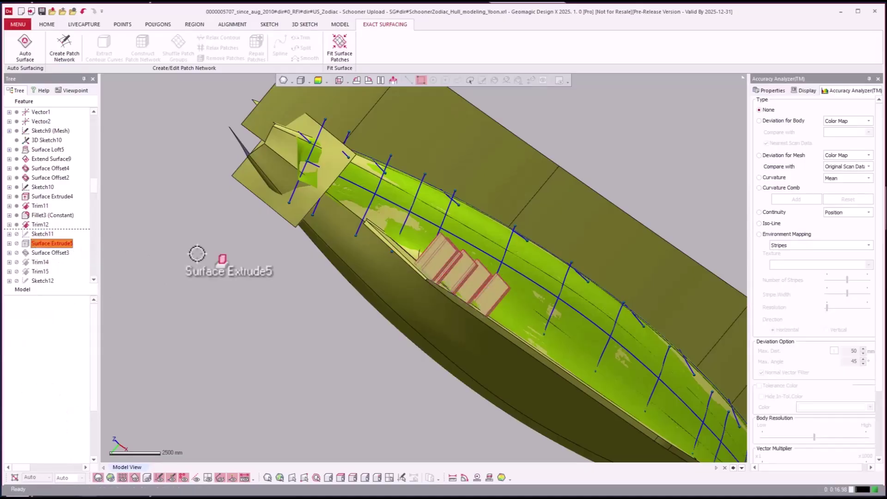
{"action": "left_click", "coordinate": [308, 325]}
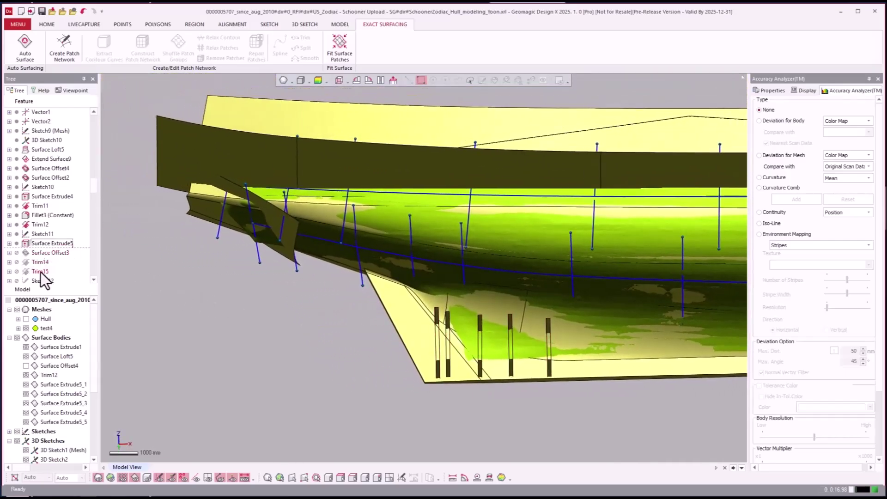
- Roll the history forward past Surface Offset3 and Trim14 to Trim15 and inspect the trimmed strips on the keel up close
{"action": "right_click", "coordinate": [41, 273]}
{"action": "left_click", "coordinate": [48, 276]}
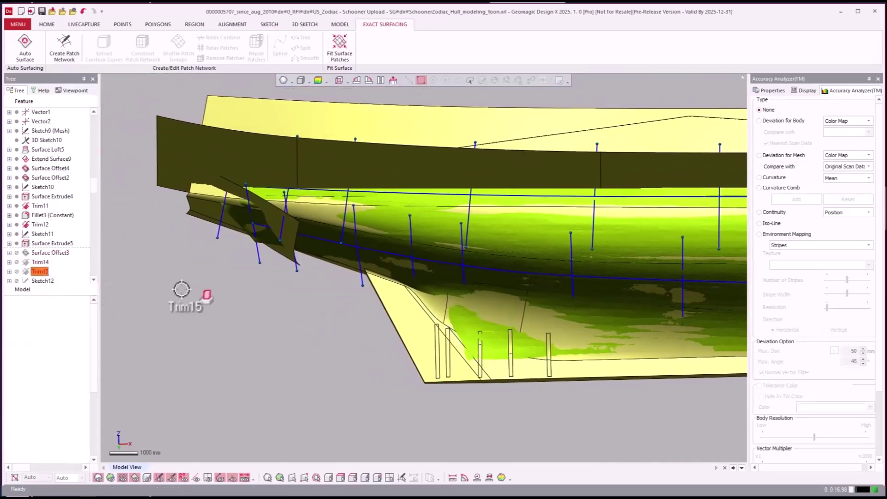
{"action": "left_click", "coordinate": [321, 387]}
{"action": "scroll", "coordinate": [319, 387], "scroll_direction": "up", "scroll_amount": 5}
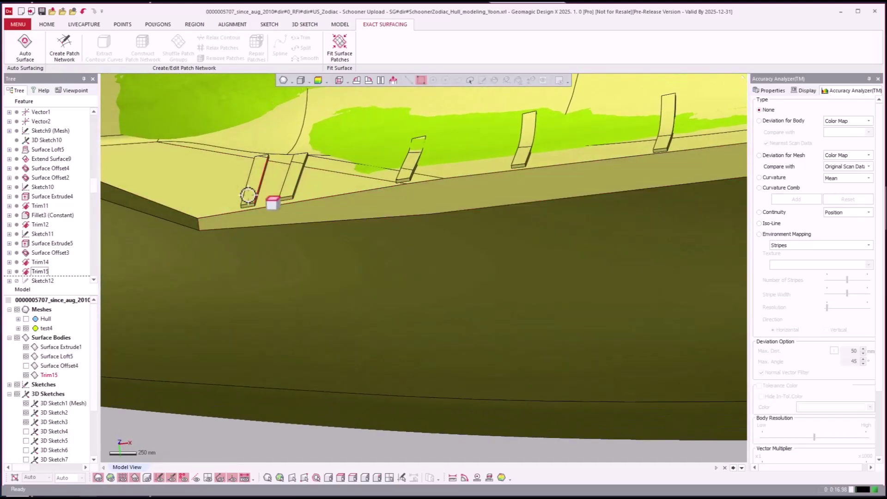
{"action": "right_click_drag", "start_coordinate": [274, 191], "coordinate": [277, 241]}
{"action": "scroll", "coordinate": [435, 214], "scroll_direction": "down", "scroll_amount": 3}
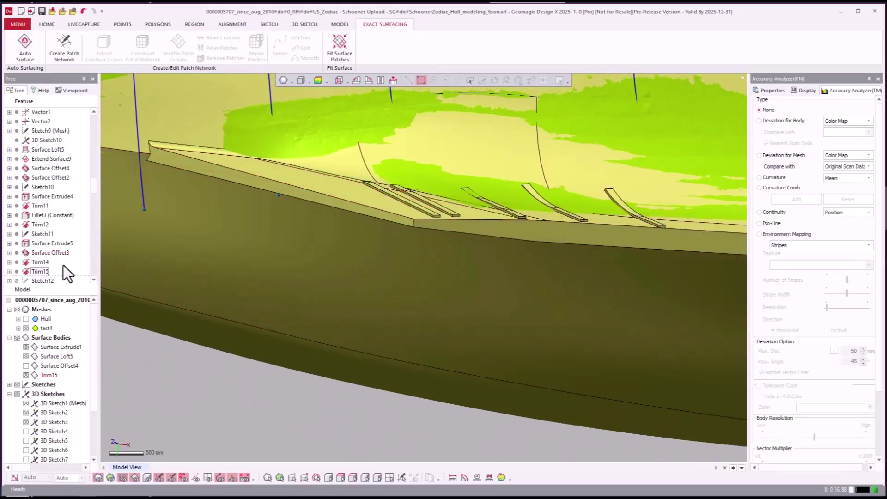
- Roll the history forward past Sketch12, Surface Extrude6, Trim16 and Trim17 to Surface Offset5
{"action": "scroll", "coordinate": [65, 265], "scroll_direction": "down", "scroll_amount": 2}
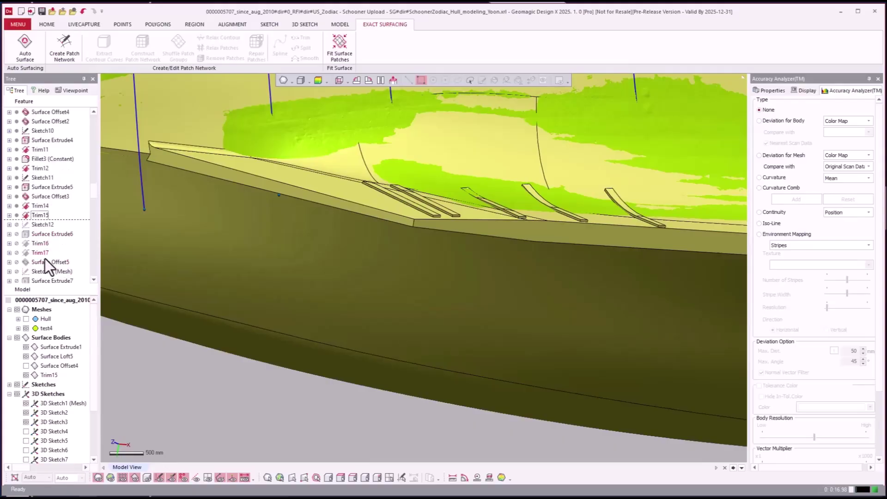
{"action": "right_click", "coordinate": [44, 261]}
{"action": "left_click", "coordinate": [58, 264]}
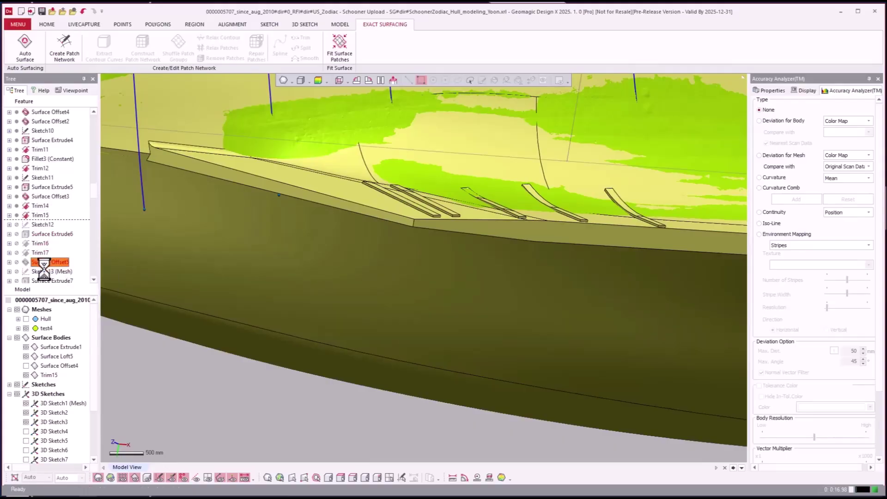
- Roll the history forward past Sketch13 (Mesh) to Surface Extrude7 and view the extruded sheet across the whole hull
{"action": "left_click", "coordinate": [44, 273]}
{"action": "scroll", "coordinate": [44, 268], "scroll_direction": "down", "scroll_amount": 2}
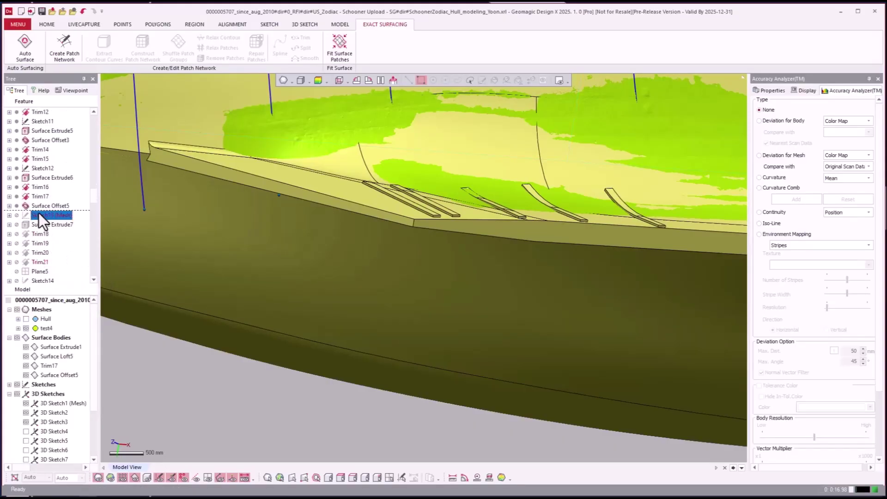
{"action": "right_click", "coordinate": [36, 226]}
{"action": "left_click", "coordinate": [49, 229]}
{"action": "scroll", "coordinate": [192, 383], "scroll_direction": "down", "scroll_amount": 10}
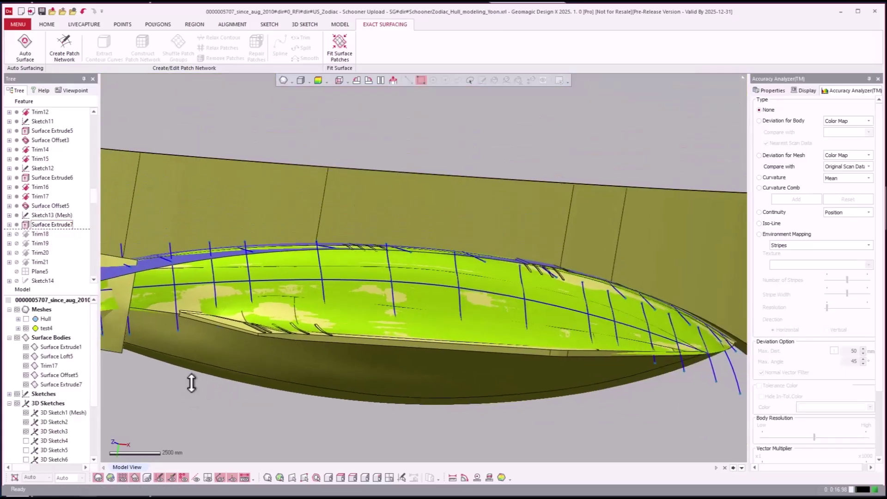
{"action": "right_click_drag", "start_coordinate": [192, 383], "coordinate": [197, 383]}
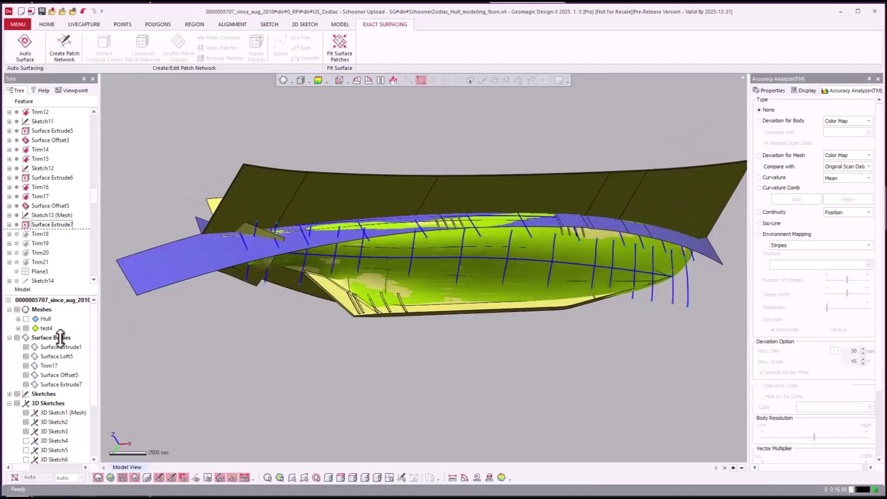
- Roll the history forward to Trim21, inspect the trimmed upper edge of the hull and hide the test4 mesh
{"action": "right_click", "coordinate": [38, 264]}
{"action": "left_click", "coordinate": [51, 270]}
{"action": "scroll", "coordinate": [339, 359], "scroll_direction": "up", "scroll_amount": 10}
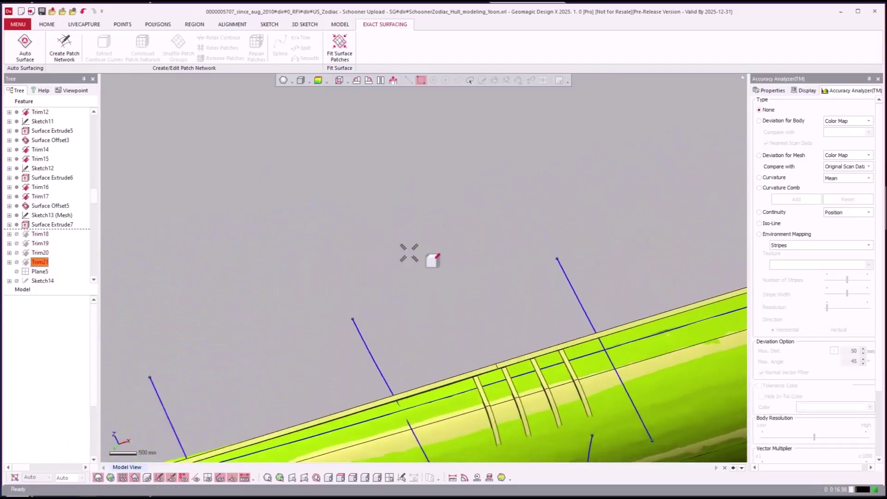
{"action": "scroll", "coordinate": [409, 254], "scroll_direction": "up", "scroll_amount": 8}
{"action": "scroll", "coordinate": [535, 174], "scroll_direction": "up", "scroll_amount": 5}
{"action": "right_click_drag", "start_coordinate": [510, 167], "coordinate": [198, 298]}
{"action": "scroll", "coordinate": [197, 298], "scroll_direction": "down", "scroll_amount": 10}
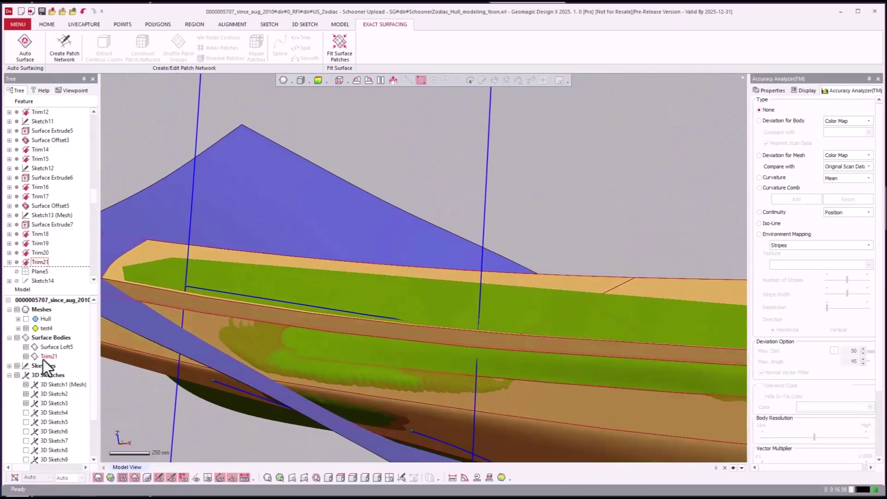
{"action": "left_click", "coordinate": [26, 328]}
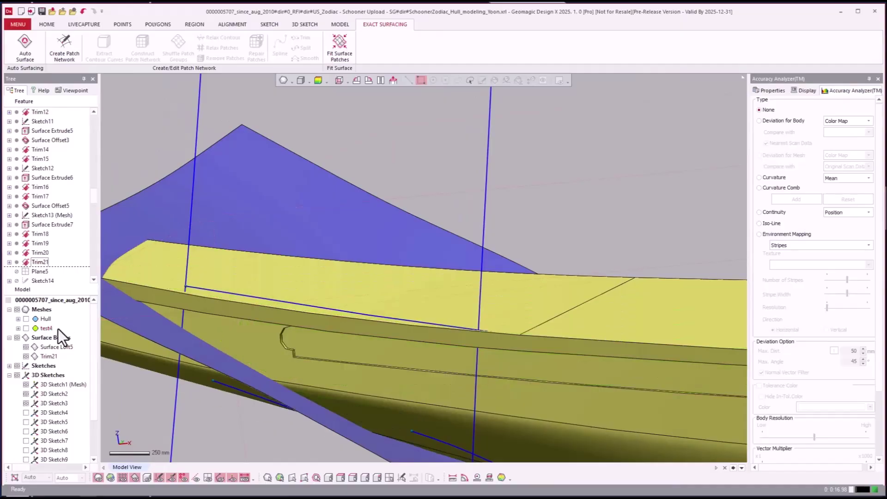
- Show the Hull mesh, hide 3D Sketch1 (Mesh), 3D Sketch2 and 3D Sketch3, and view the stern and rudder area
{"action": "left_click", "coordinate": [26, 319]}
{"action": "right_click_drag", "start_coordinate": [183, 283], "coordinate": [8, 414]}
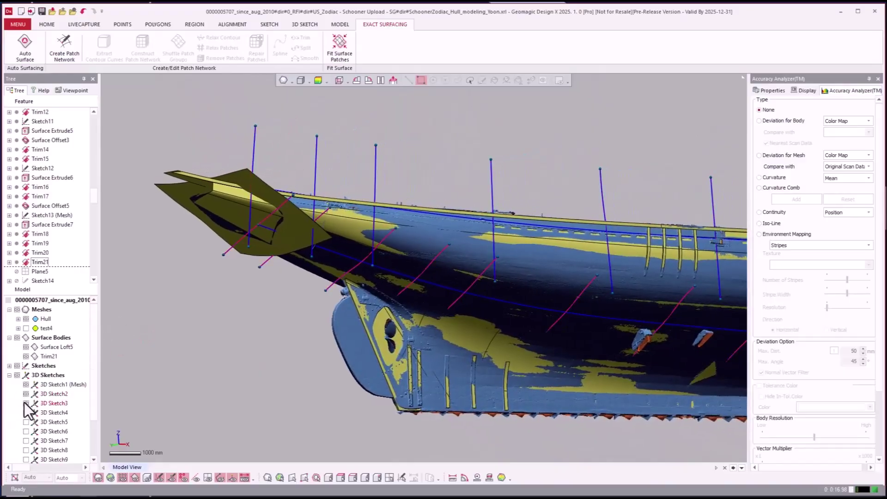
{"action": "left_click", "coordinate": [26, 384]}
{"action": "right_click_drag", "start_coordinate": [157, 382], "coordinate": [207, 380]}
{"action": "scroll", "coordinate": [204, 377], "scroll_direction": "up", "scroll_amount": 5}
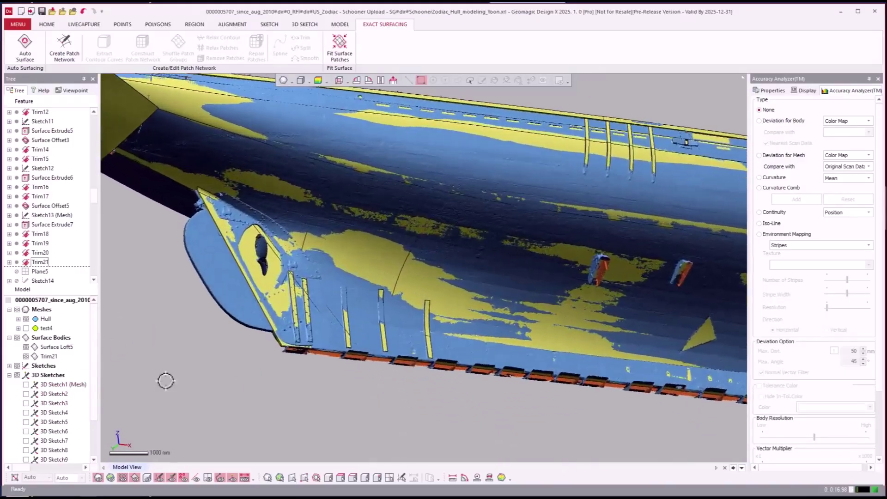
- Roll the history forward past Plane5, Surface Plane3 and Surface Offset6 to Surface Extrude8 and inspect the extruded sheet around the rudder
{"action": "scroll", "coordinate": [40, 234], "scroll_direction": "down", "scroll_amount": 4}
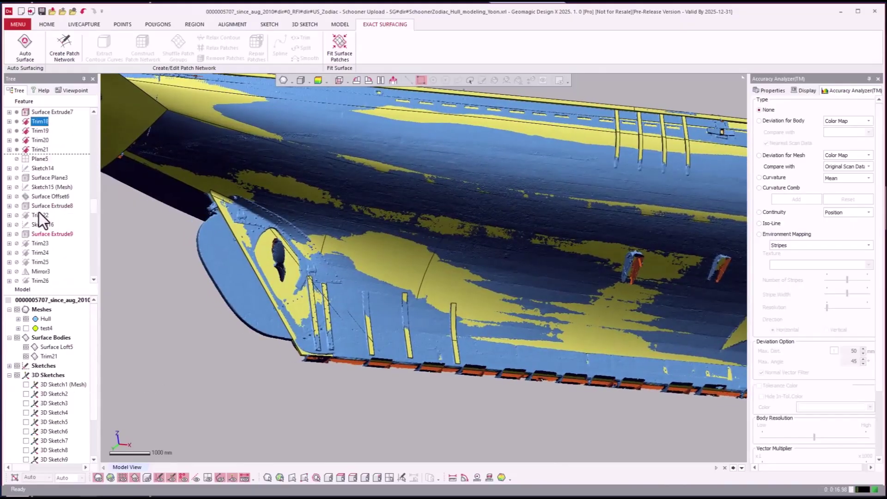
{"action": "left_click", "coordinate": [37, 206]}
{"action": "right_click", "coordinate": [37, 206]}
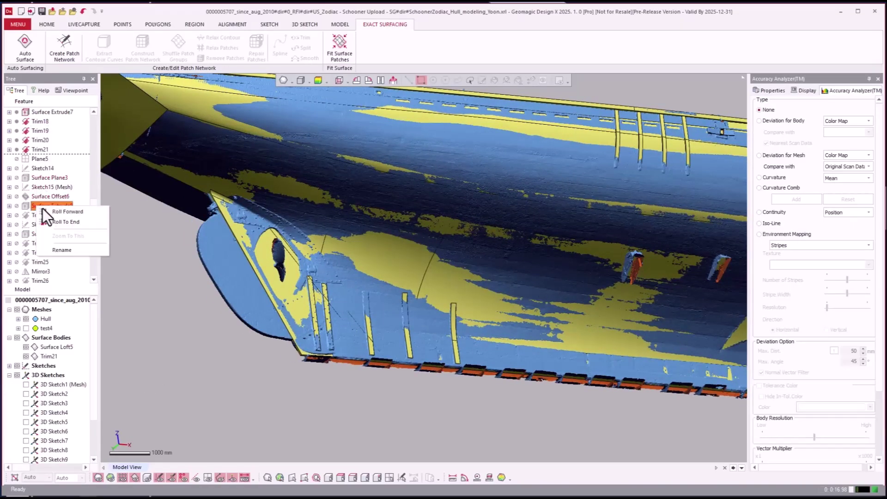
{"action": "left_click", "coordinate": [51, 210]}
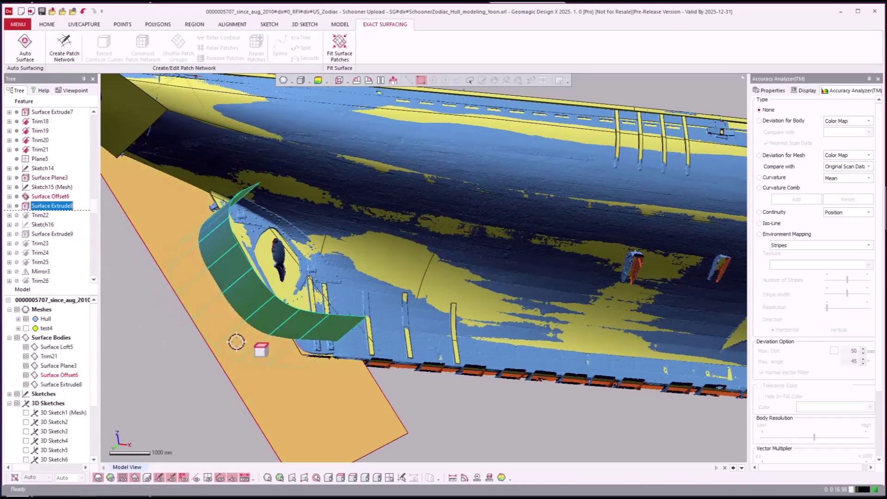
{"action": "right_click_drag", "start_coordinate": [194, 162], "coordinate": [366, 313]}
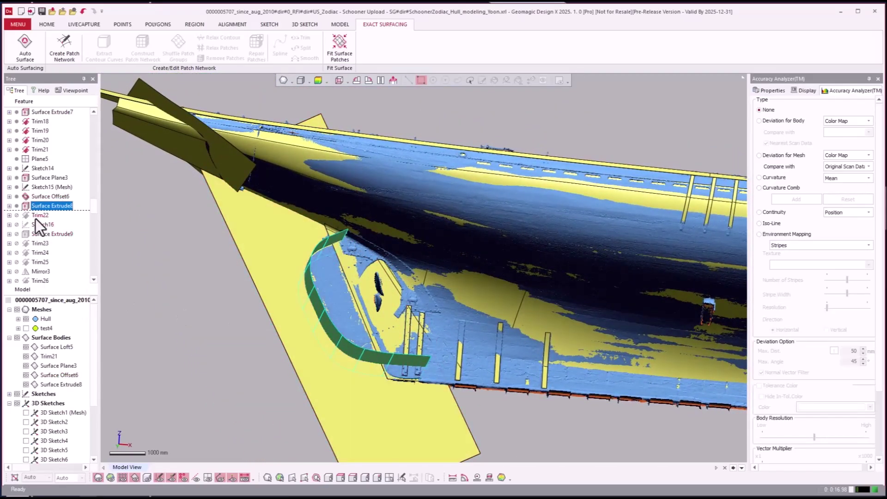
- Roll the history forward past Trim22 and Surface Extrude9 to Trim25 and inspect the trimmed rudder surfaces up close
{"action": "left_click", "coordinate": [42, 260]}
{"action": "right_click", "coordinate": [52, 263]}
{"action": "left_click", "coordinate": [54, 264]}
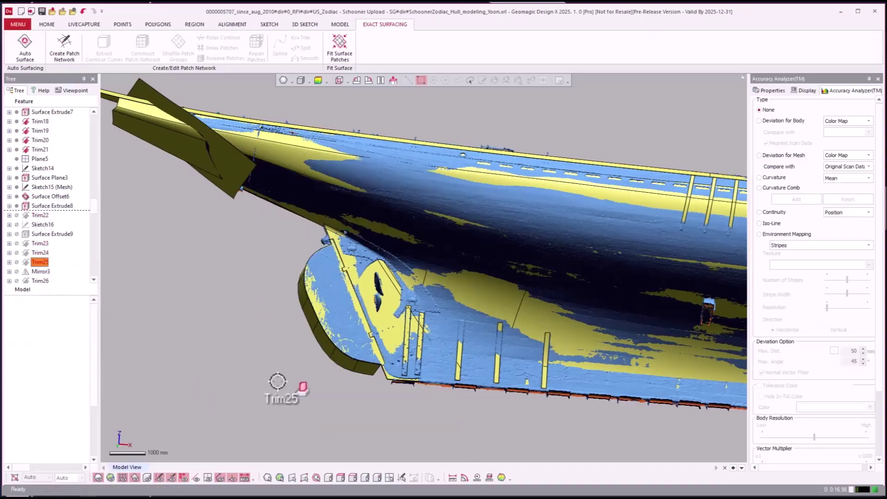
{"action": "right_click_drag", "start_coordinate": [277, 382], "coordinate": [245, 359]}
{"action": "scroll", "coordinate": [293, 372], "scroll_direction": "up", "scroll_amount": 4}
{"action": "scroll", "coordinate": [293, 373], "scroll_direction": "up", "scroll_amount": 3}
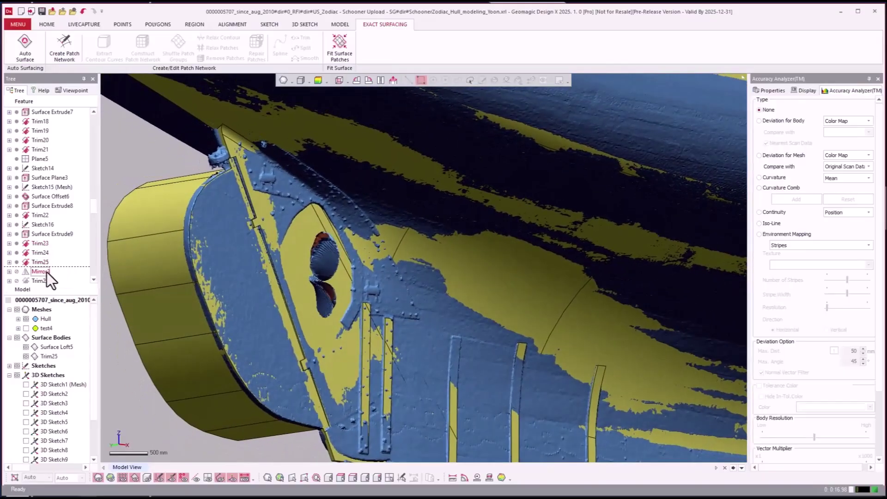
- Roll the history forward to Mirror3 and compare the mirrored rudder and keel surfaces with the Hull mesh by toggling the mesh display
{"action": "right_click", "coordinate": [46, 272]}
{"action": "left_click", "coordinate": [55, 276]}
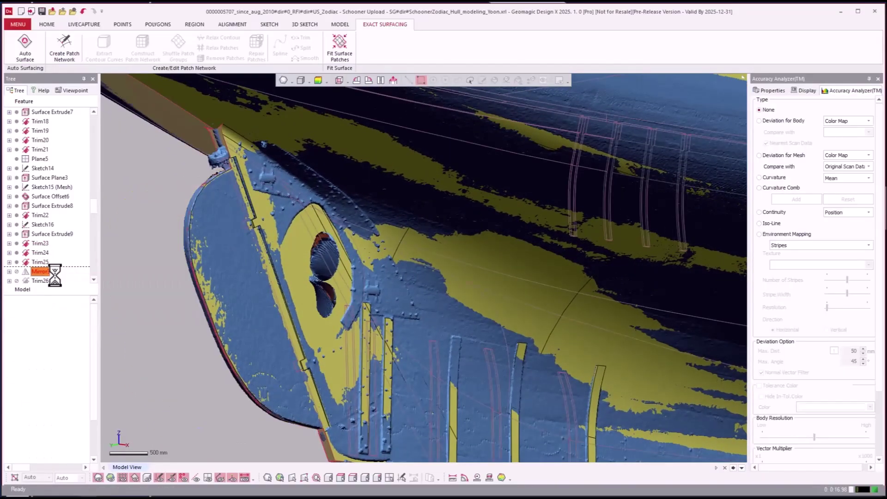
{"action": "left_click", "coordinate": [199, 348]}
{"action": "scroll", "coordinate": [199, 348], "scroll_direction": "down", "scroll_amount": 2}
{"action": "right_click_drag", "start_coordinate": [199, 348], "coordinate": [197, 347]}
{"action": "key", "text": "ctrl+1"}
{"action": "key", "text": "ctrl+1"}
{"action": "key", "text": "ctrl+1"}
{"action": "key", "text": "ctrl+1"}
{"action": "key", "text": "ctrl+1"}
{"action": "key", "text": "ctrl+1"}
{"action": "key", "text": "ctrl+1"}
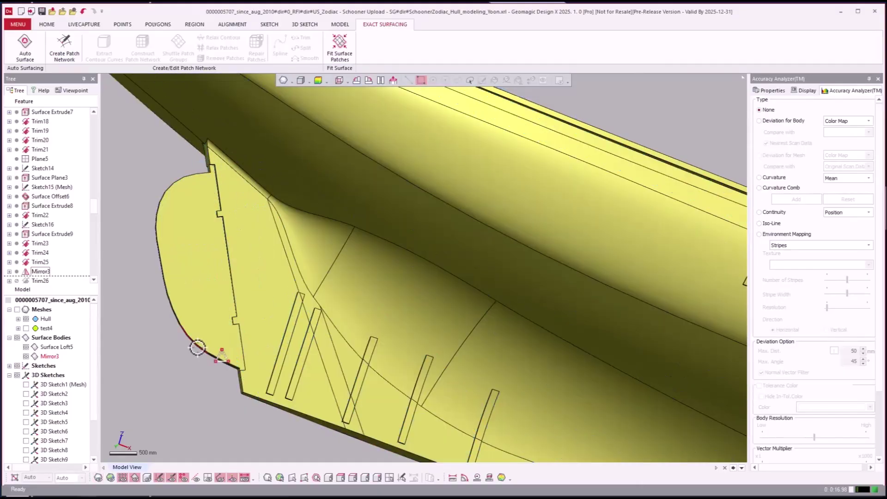
{"action": "key", "text": "ctrl+1"}
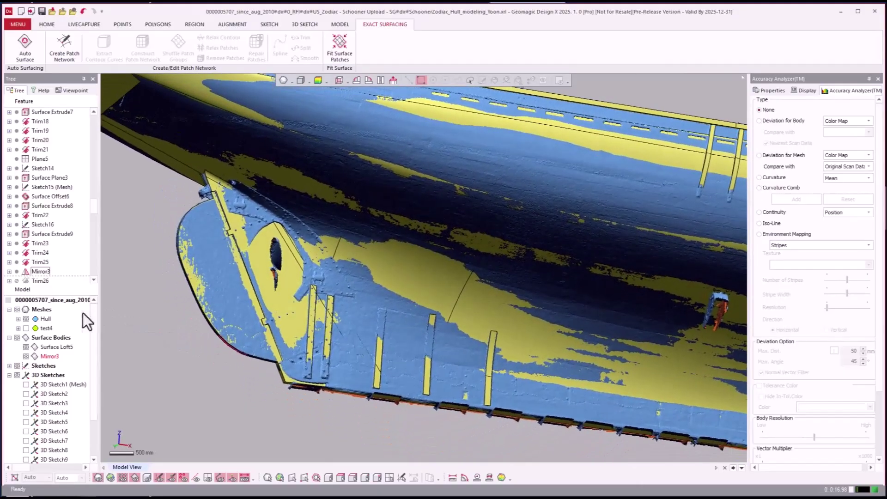
- Roll the history forward past Trim26, Fillet4 (Constant) and Surface Offset8 to Extrude1 (Cut)
{"action": "scroll", "coordinate": [48, 240], "scroll_direction": "down", "scroll_amount": 4}
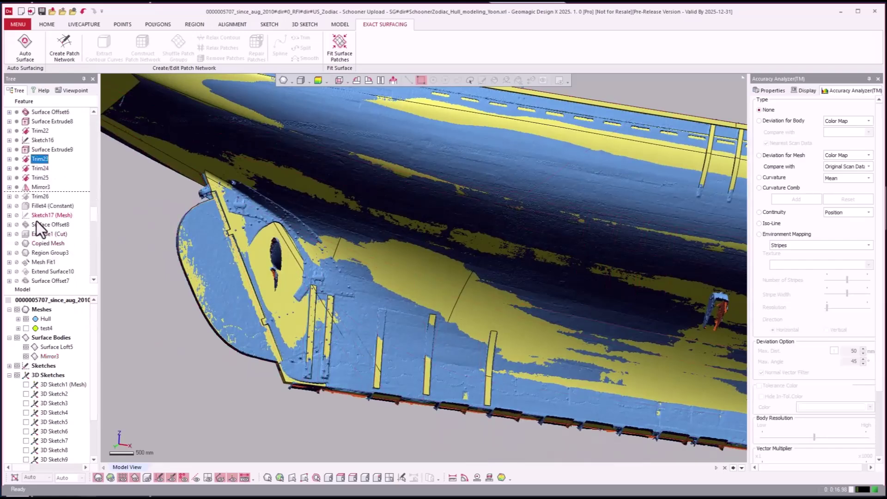
{"action": "left_click", "coordinate": [40, 205]}
{"action": "right_click", "coordinate": [40, 205]}
{"action": "left_click", "coordinate": [61, 211]}
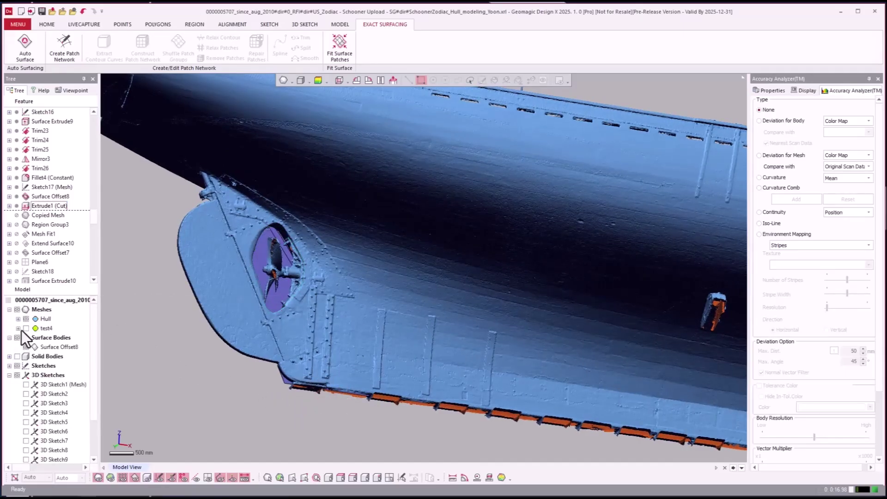
- Hide the Surface Offset8 body, show the solid bodies, and compare the propeller opening cut with the mesh toggled off and on
{"action": "key", "text": "ctrl+1"}
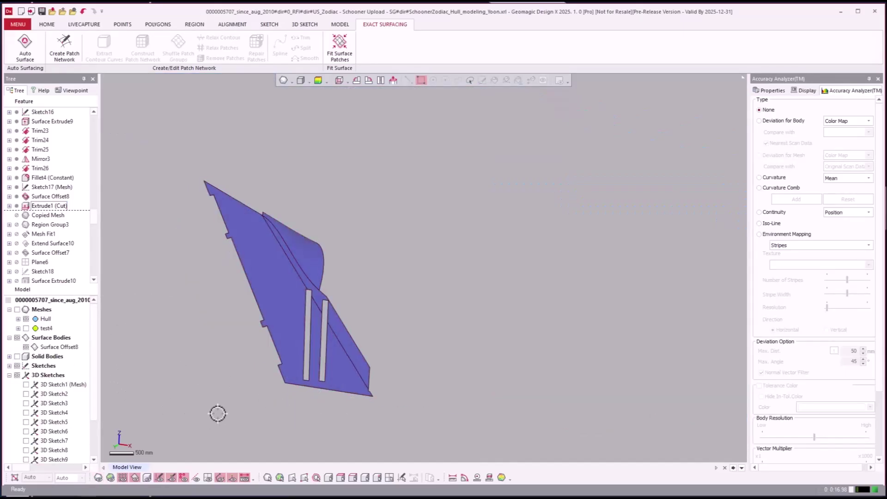
{"action": "left_click", "coordinate": [25, 347]}
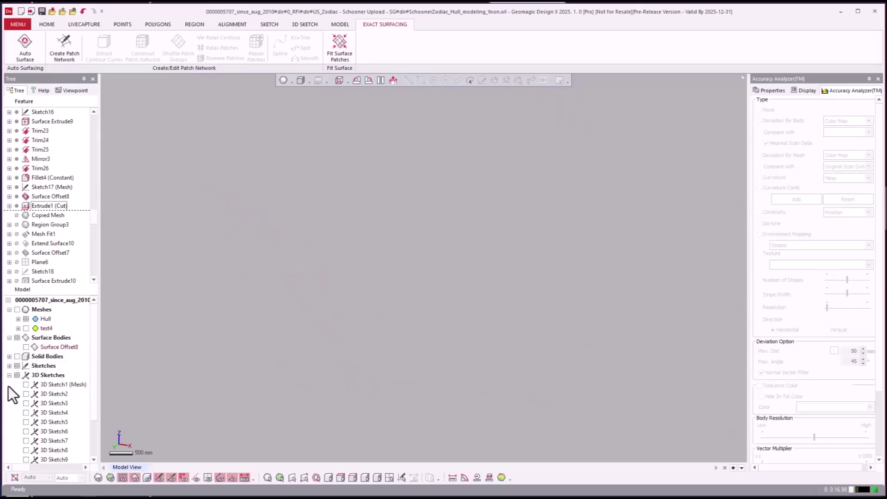
{"action": "left_click", "coordinate": [17, 357]}
{"action": "scroll", "coordinate": [269, 374], "scroll_direction": "down", "scroll_amount": 2}
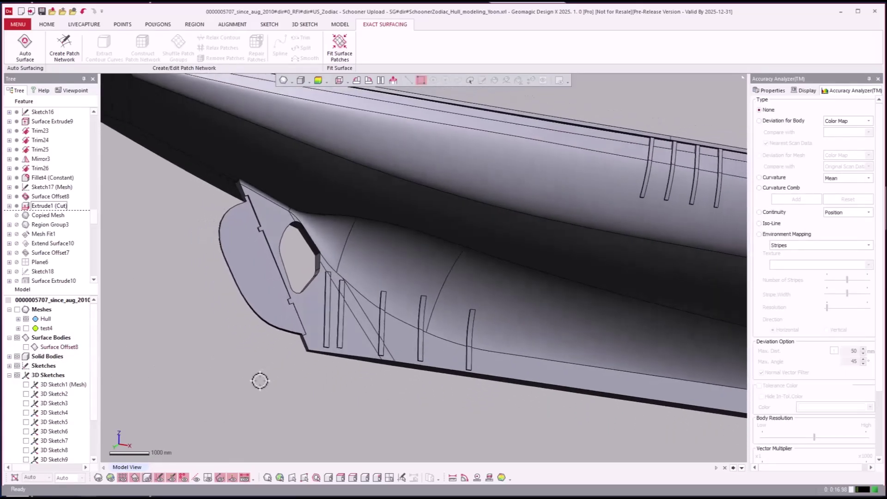
{"action": "right_click_drag", "start_coordinate": [259, 380], "coordinate": [147, 329]}
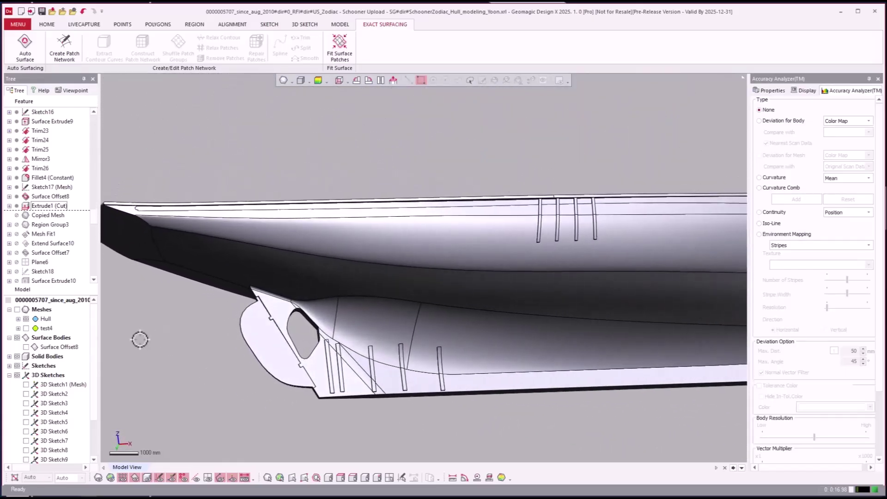
{"action": "key", "text": "ctrl+1"}
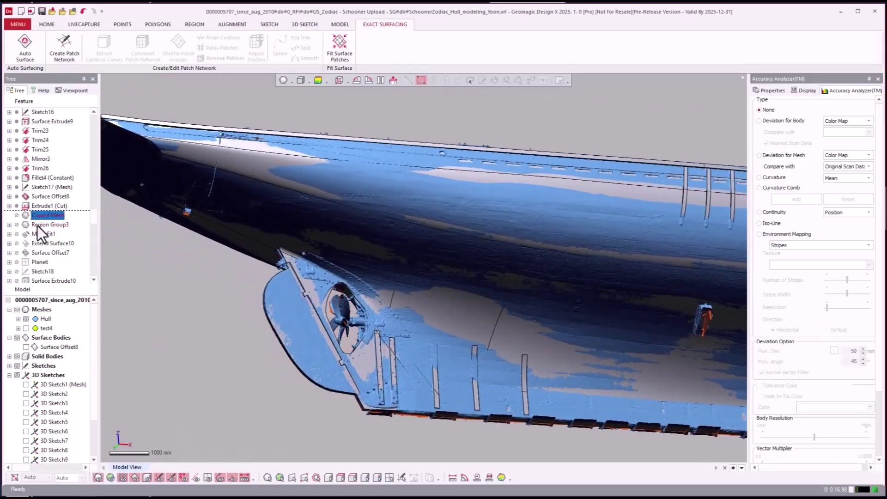
- Roll the history forward past Copied Mesh and Region Group3 to Mesh Fit1
{"action": "left_click", "coordinate": [37, 226]}
{"action": "right_click", "coordinate": [38, 234]}
{"action": "left_click", "coordinate": [53, 238]}
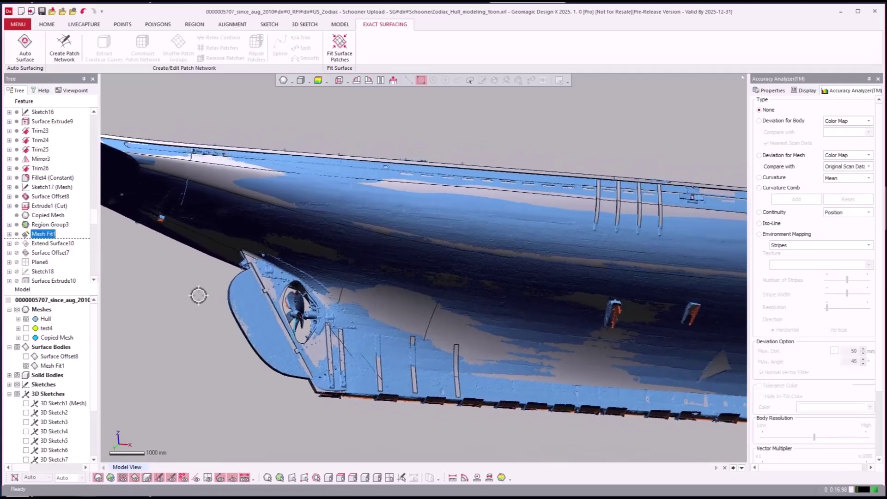
- Display only the scan mesh without surface or solid bodies and examine the scanned propeller blades from several angles
{"action": "key", "text": "ctrl+1"}
{"action": "key", "text": "ctrl+5"}
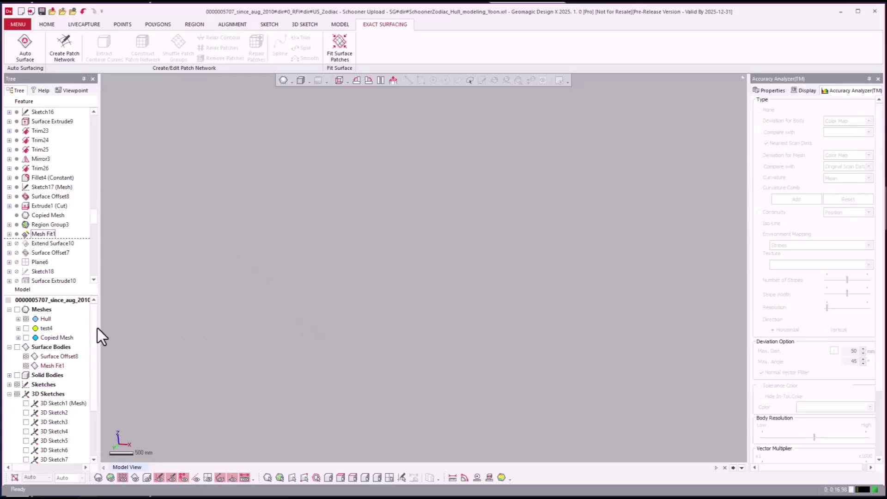
{"action": "key", "text": "ctrl+1"}
{"action": "scroll", "coordinate": [172, 328], "scroll_direction": "up", "scroll_amount": 6}
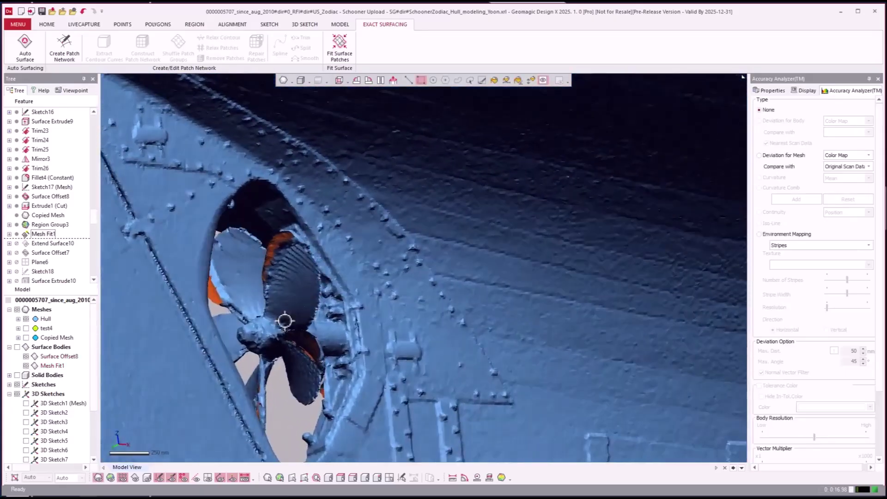
{"action": "right_click_drag", "start_coordinate": [285, 321], "coordinate": [321, 309]}
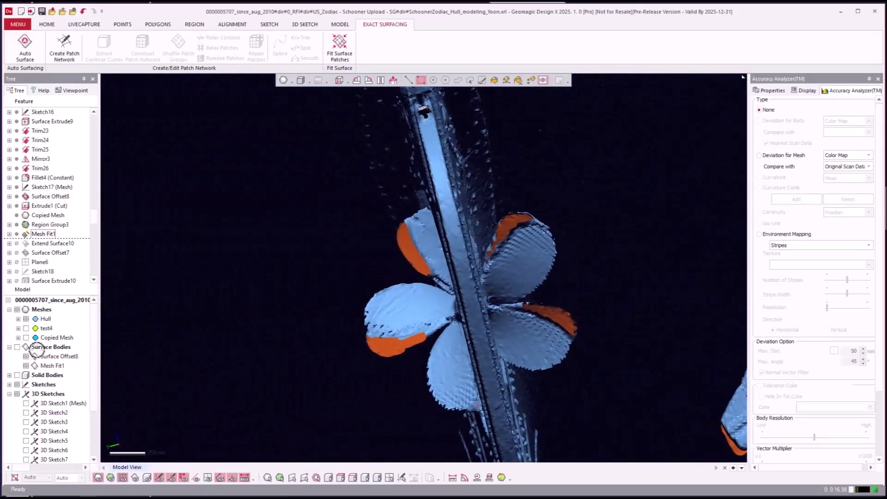
- Show the surface bodies again, hide Surface Offset8, and inspect the Mesh Fit1 patch against the propeller blade
{"action": "left_click", "coordinate": [17, 347]}
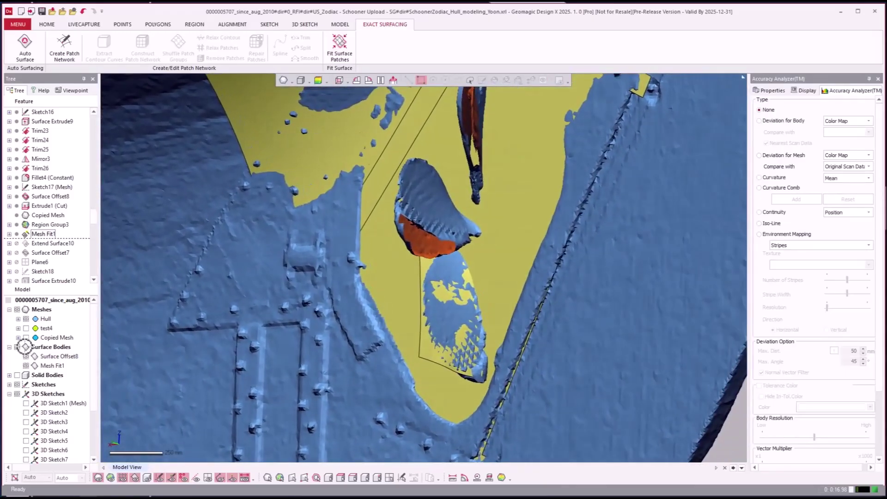
{"action": "left_click", "coordinate": [26, 356]}
{"action": "mouse_move", "coordinate": [180, 360]}
{"action": "right_mouse_down"}
{"action": "mouse_move", "coordinate": [221, 354]}
{"action": "mouse_move", "coordinate": [248, 331]}
{"action": "mouse_move", "coordinate": [240, 322]}
{"action": "mouse_move", "coordinate": [287, 313]}
{"action": "mouse_move", "coordinate": [134, 310]}
{"action": "right_mouse_up"}
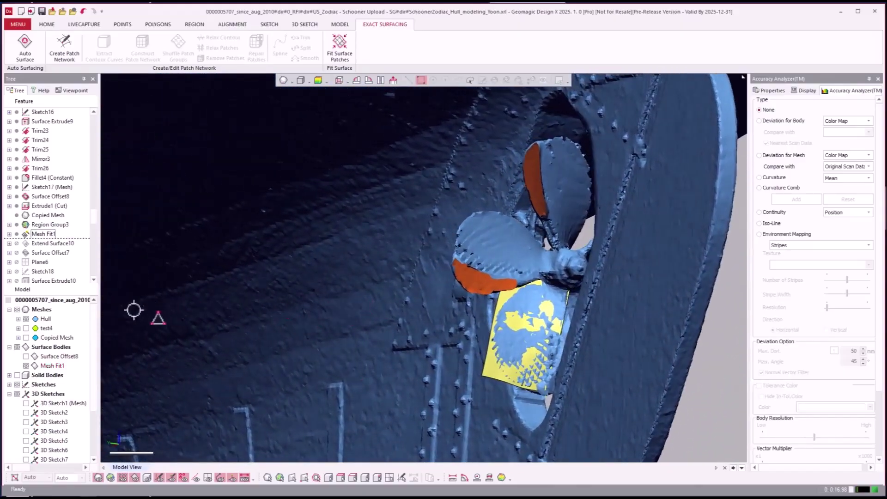
- Roll the history forward to Trim28, hide the meshes, and inspect the trimmed propeller blade solid inside the keel opening
{"action": "left_click", "coordinate": [45, 252]}
{"action": "scroll", "coordinate": [43, 251], "scroll_direction": "down", "scroll_amount": 1}
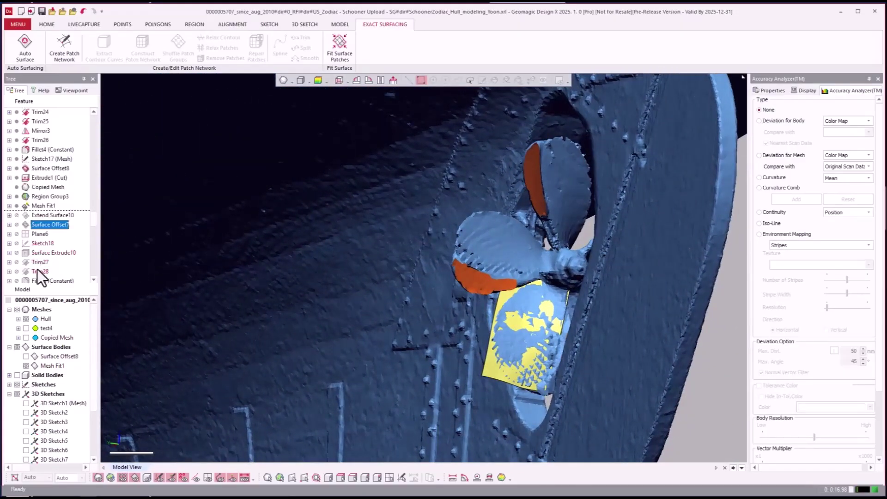
{"action": "right_click", "coordinate": [40, 275]}
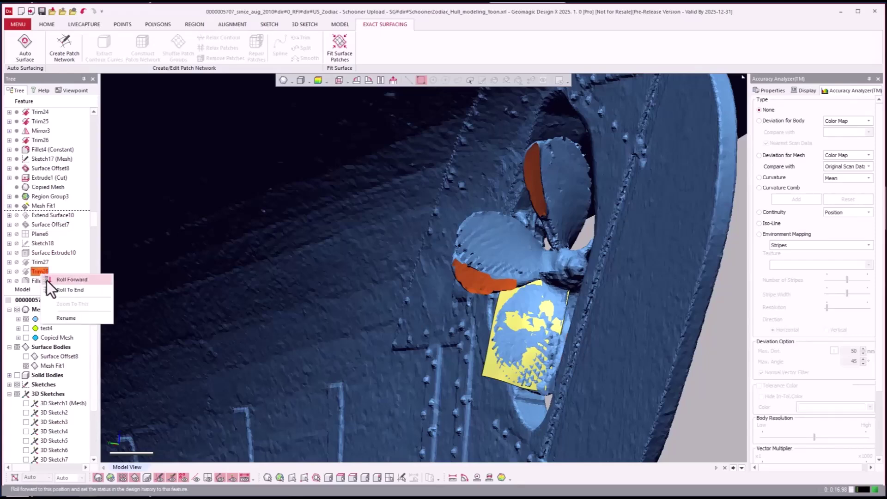
{"action": "left_click", "coordinate": [46, 280]}
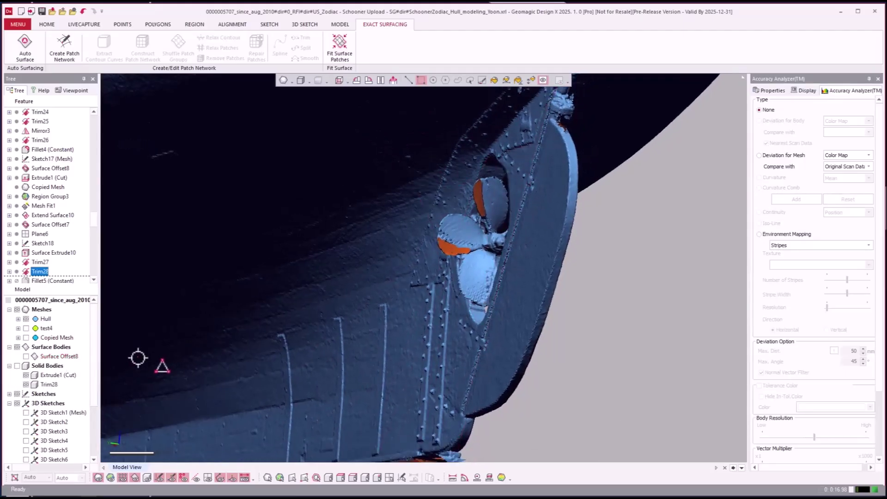
{"action": "key", "text": "ctrl+1"}
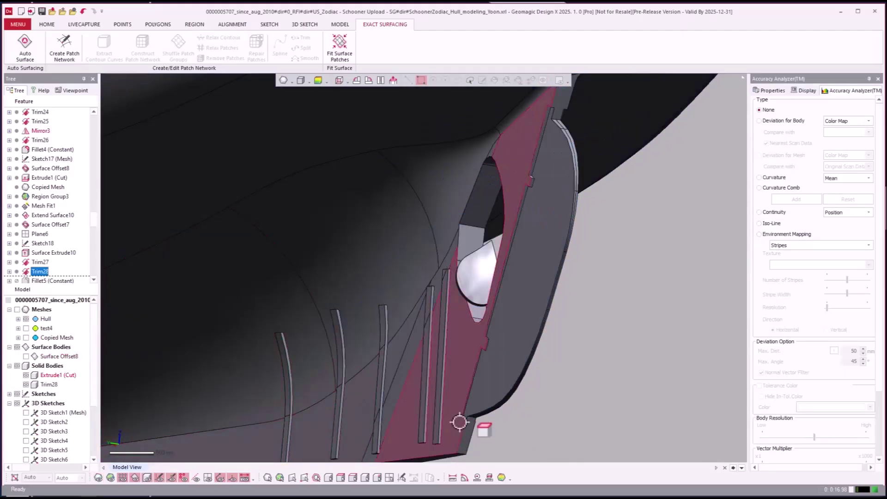
{"action": "right_click_drag", "start_coordinate": [460, 422], "coordinate": [416, 399]}
{"action": "scroll", "coordinate": [416, 399], "scroll_direction": "up", "scroll_amount": 3}
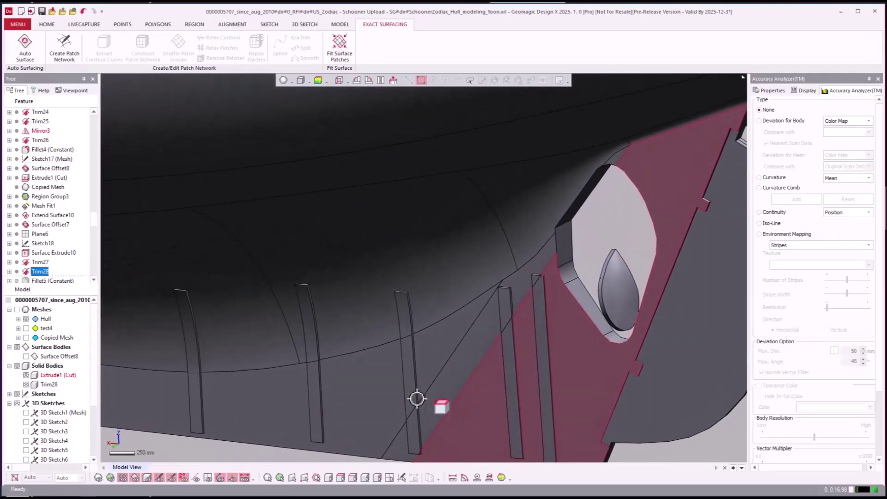
- Roll the history forward past Fillet5 (Constant) to Fillet6 (Constant) on the propeller blade
{"action": "scroll", "coordinate": [59, 211], "scroll_direction": "down", "scroll_amount": 2}
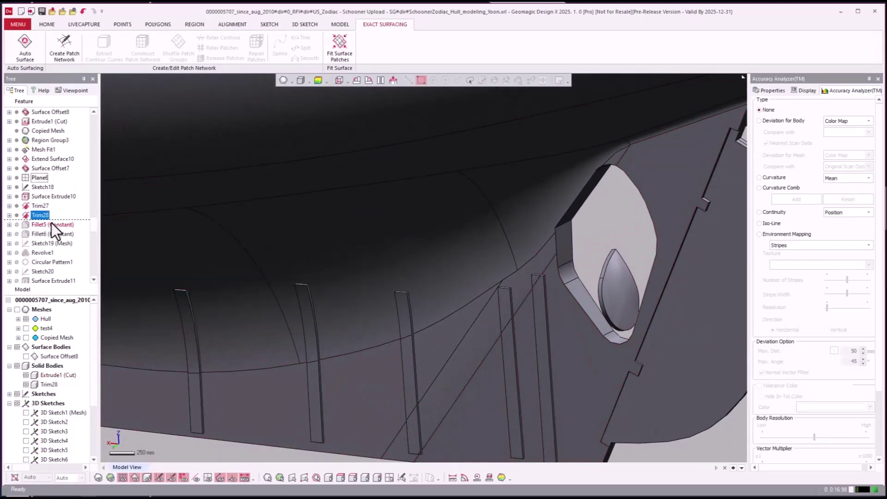
{"action": "right_click", "coordinate": [40, 234]}
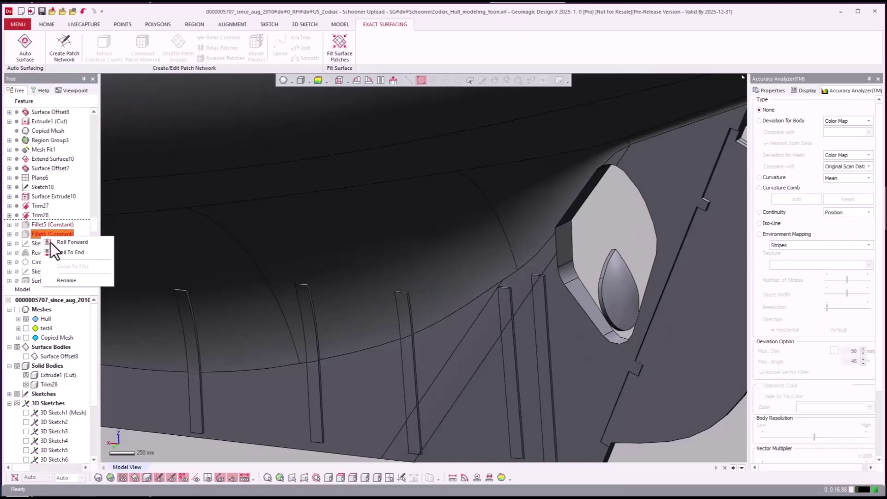
{"action": "left_click", "coordinate": [54, 244]}
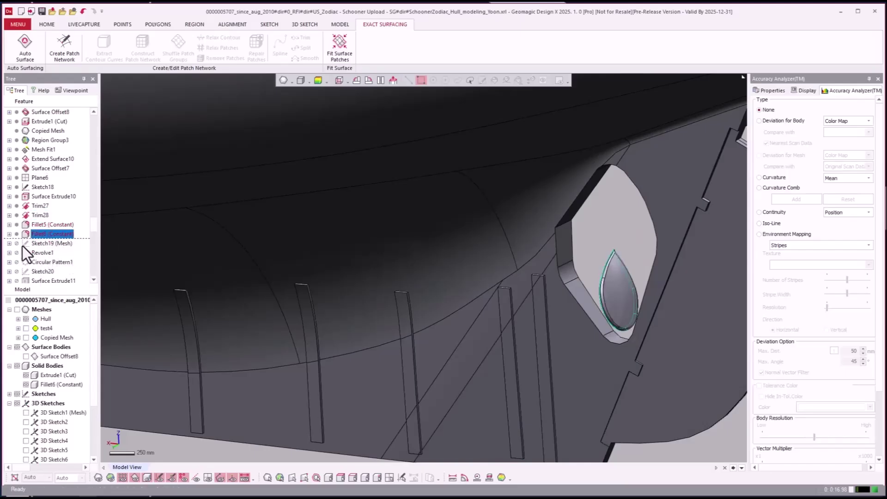
- Roll the history forward past Revolve1 to Circular Pattern1, inspect the propeller, and highlight the patterned blades
{"action": "right_click", "coordinate": [36, 262]}
{"action": "left_click", "coordinate": [47, 273]}
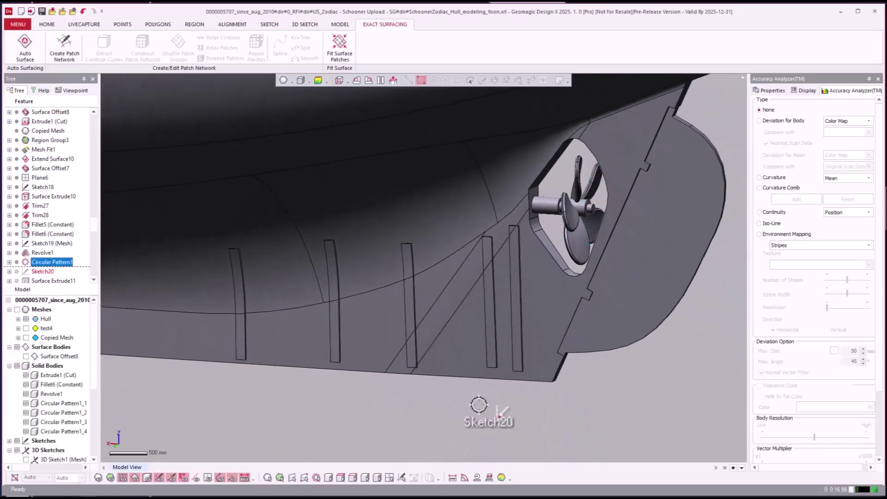
{"action": "left_click", "coordinate": [53, 266]}
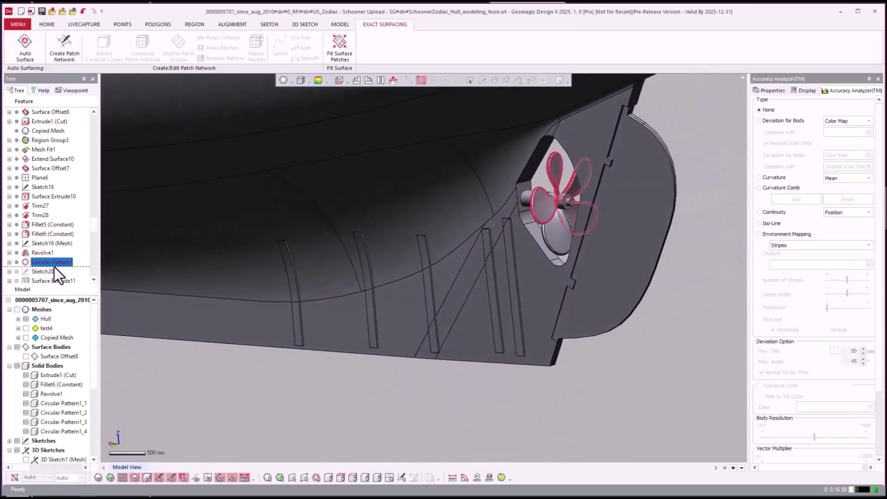
{"action": "scroll", "coordinate": [54, 267], "scroll_direction": "down", "scroll_amount": 2}
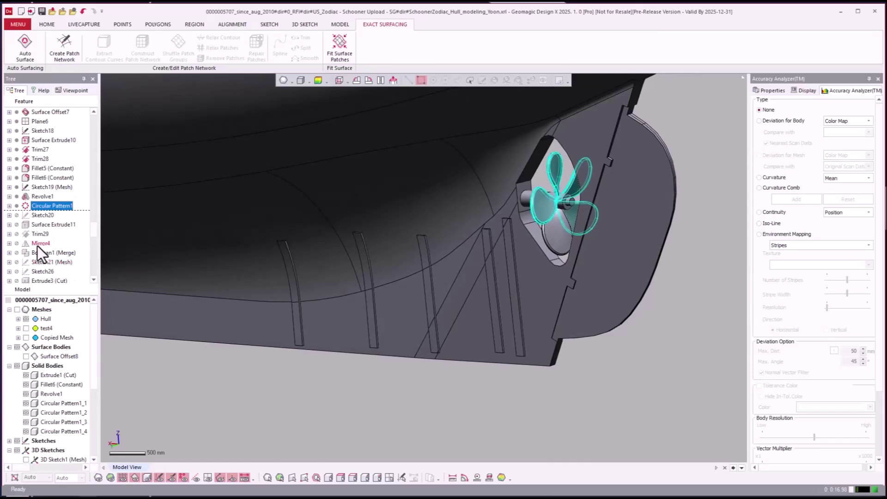
- Roll the history forward to Mirror4 and on to Boolean1 (Merge) around the propeller opening
{"action": "right_click", "coordinate": [38, 246]}
{"action": "left_click", "coordinate": [47, 252]}
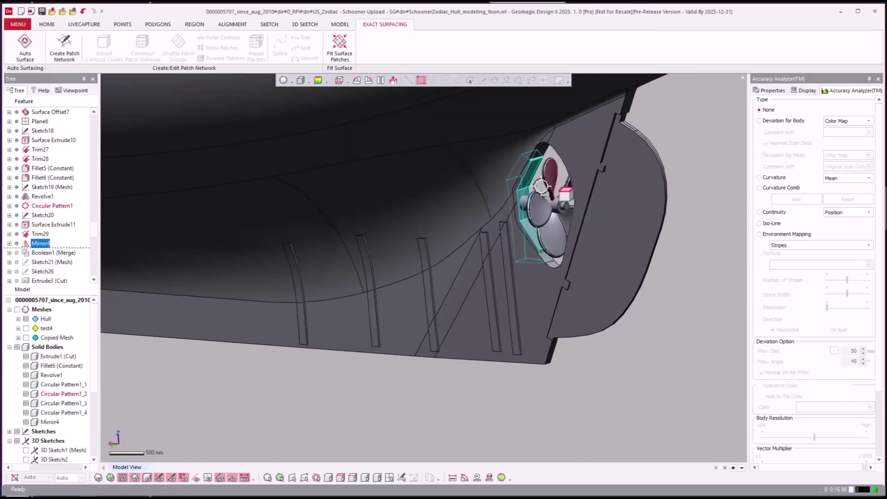
{"action": "right_click", "coordinate": [40, 253]}
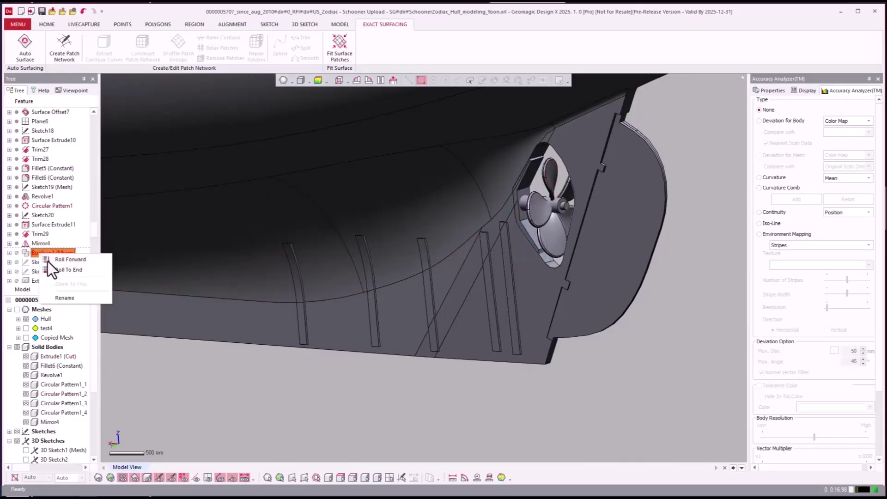
{"action": "left_click", "coordinate": [48, 262]}
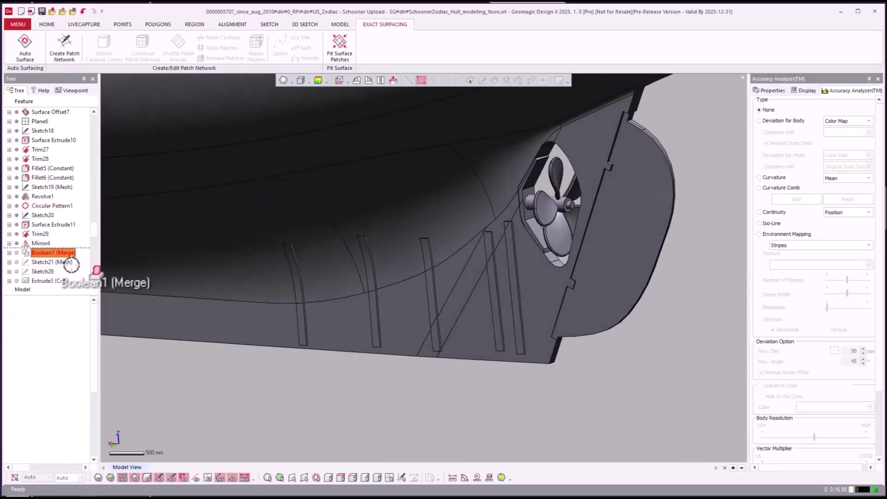
- Roll the history forward to Extrude2 and inspect the bowsprit features at the bow
{"action": "scroll", "coordinate": [57, 270], "scroll_direction": "down", "scroll_amount": 3}
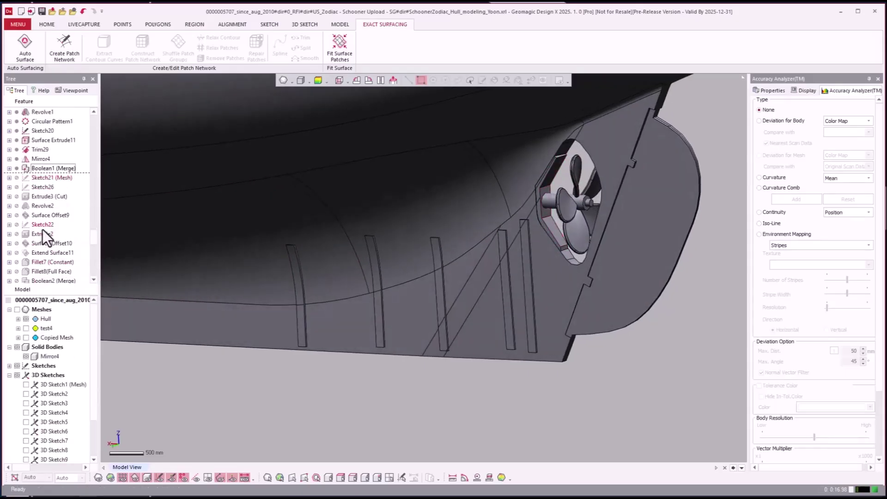
{"action": "right_click", "coordinate": [40, 236]}
{"action": "left_click", "coordinate": [47, 244]}
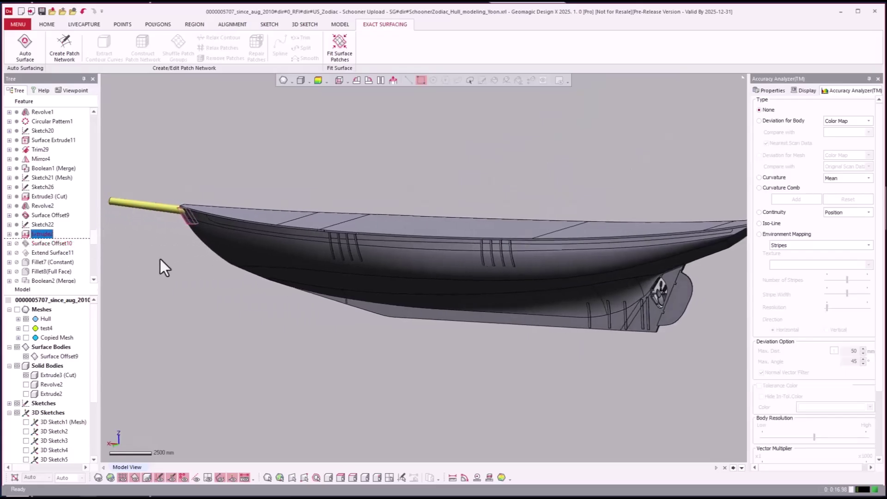
{"action": "left_click", "coordinate": [34, 233]}
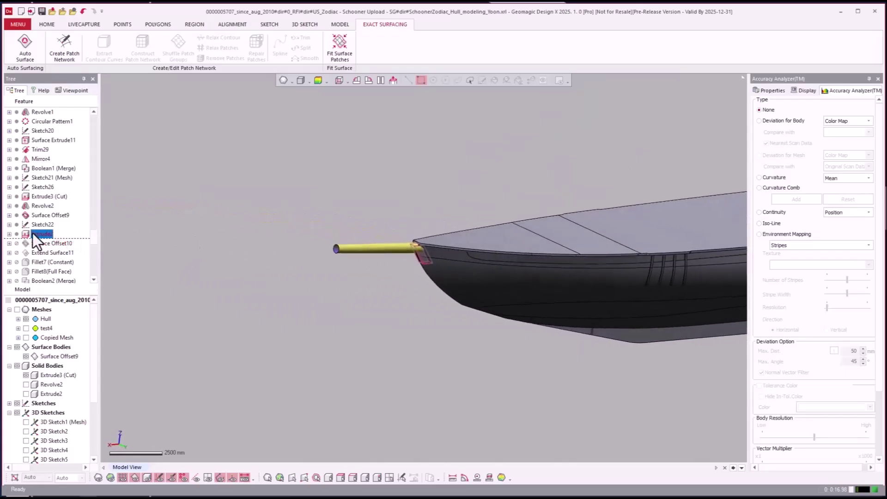
- Roll the history forward to Fillet8 (Full Face), show the meshes, and compare the bowsprit with the scan
{"action": "left_click", "coordinate": [42, 262]}
{"action": "right_click", "coordinate": [45, 272]}
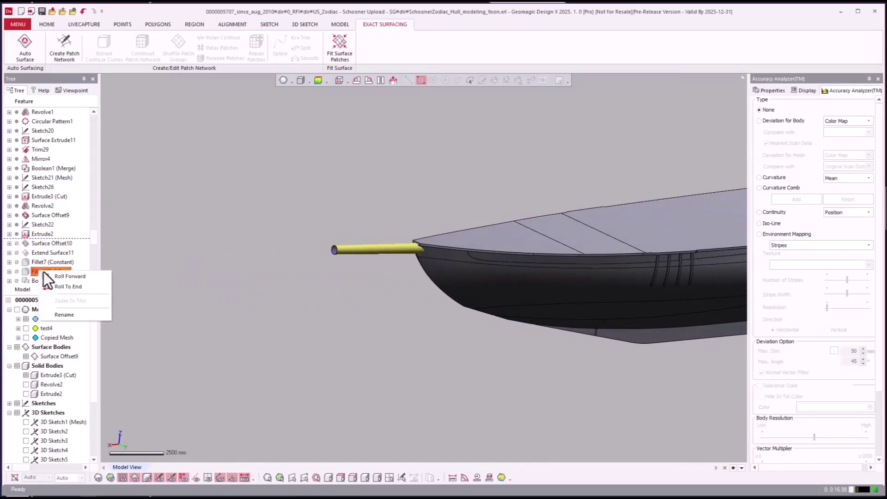
{"action": "left_click", "coordinate": [54, 277]}
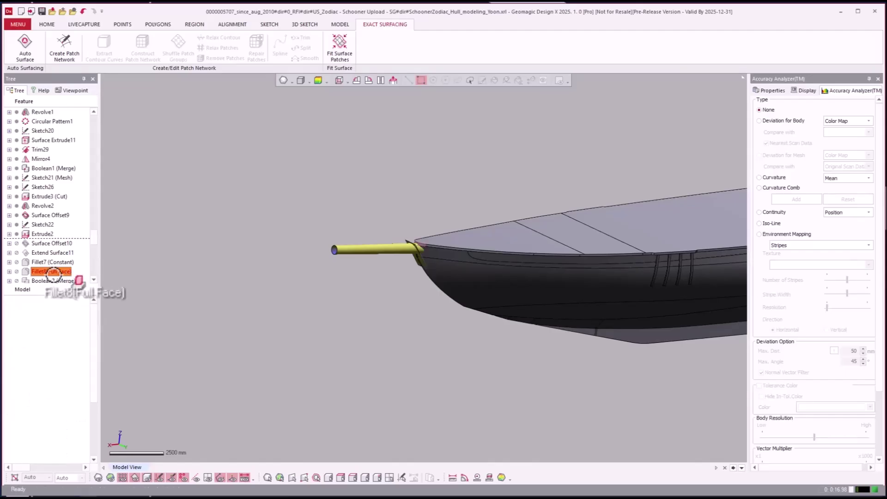
{"action": "left_click", "coordinate": [55, 264]}
{"action": "scroll", "coordinate": [56, 263], "scroll_direction": "down", "scroll_amount": 2}
{"action": "scroll", "coordinate": [231, 267], "scroll_direction": "up", "scroll_amount": 6}
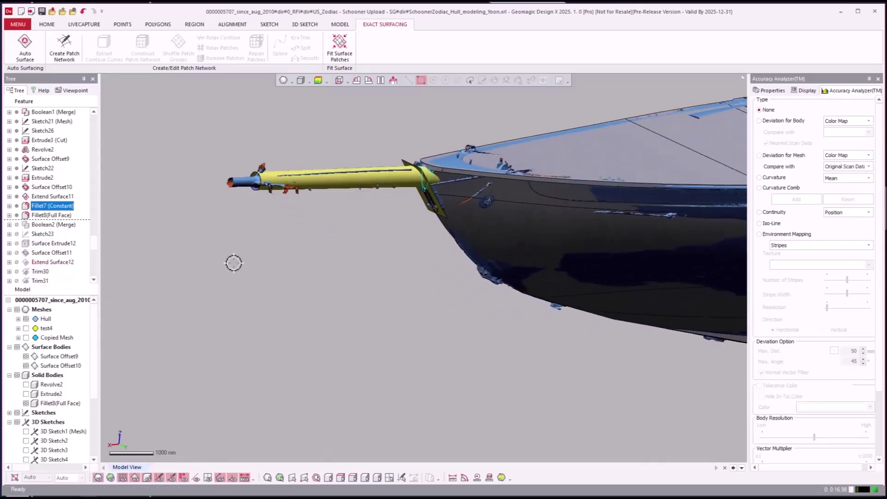
{"action": "right_click_drag", "start_coordinate": [231, 267], "coordinate": [86, 256]}
- Roll the history forward to Surface Plane4, hide the meshes, and show the Mirror5 solid to inspect the plane above the bowsprit
{"action": "scroll", "coordinate": [55, 238], "scroll_direction": "down", "scroll_amount": 4}
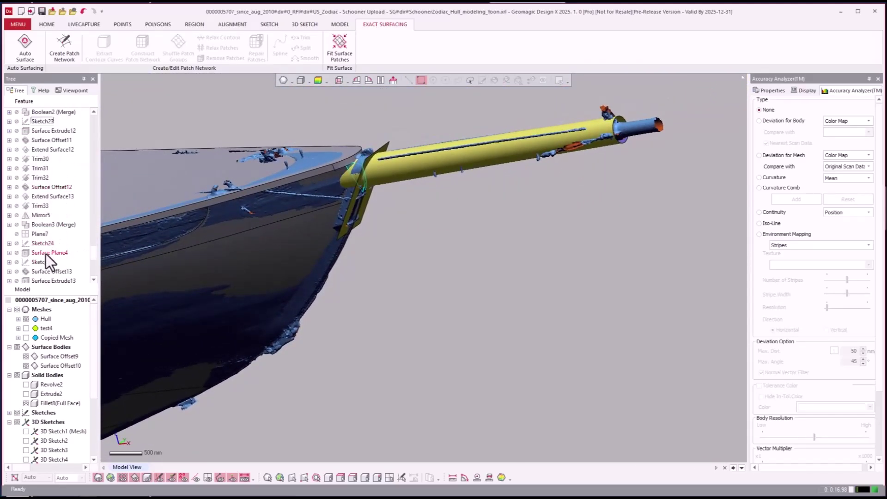
{"action": "right_click", "coordinate": [45, 253]}
{"action": "left_click", "coordinate": [52, 259]}
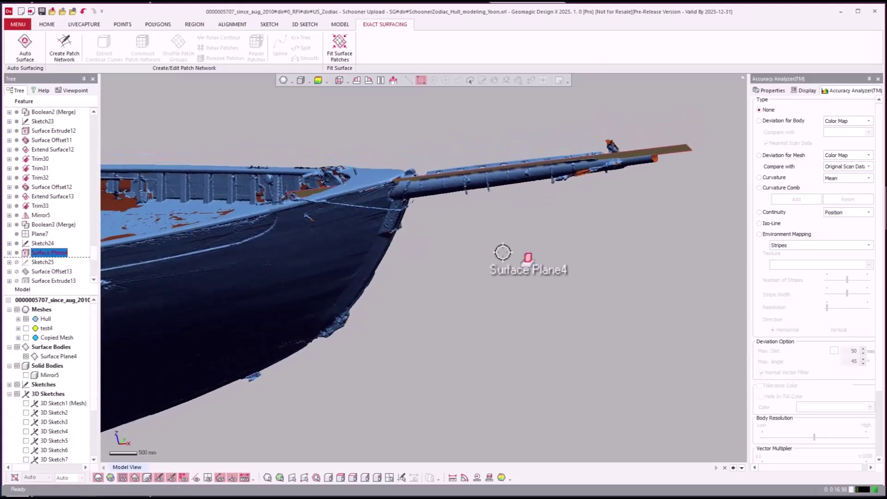
{"action": "key", "text": "ctrl+1"}
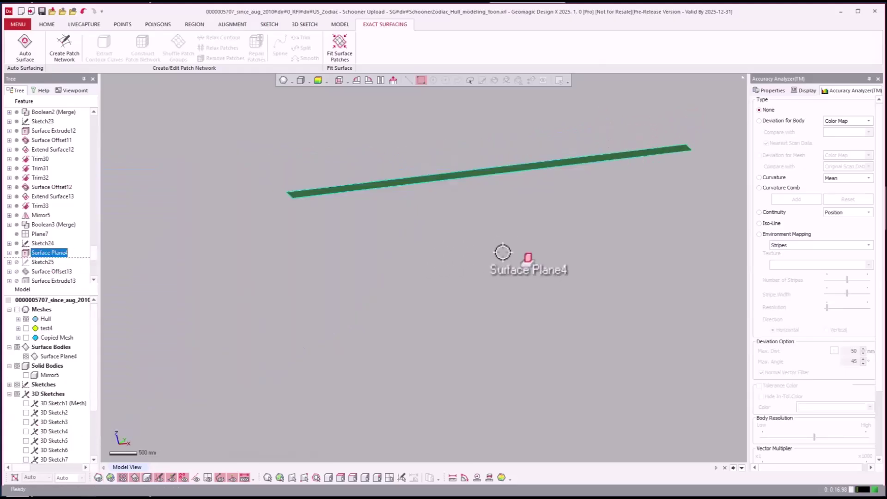
{"action": "left_click", "coordinate": [24, 376]}
{"action": "right_click_drag", "start_coordinate": [501, 353], "coordinate": [139, 262]}
- Roll the history forward to the final Cut1 feature and inspect the deck and bulwarks along the hull
{"action": "scroll", "coordinate": [30, 264], "scroll_direction": "down", "scroll_amount": 6}
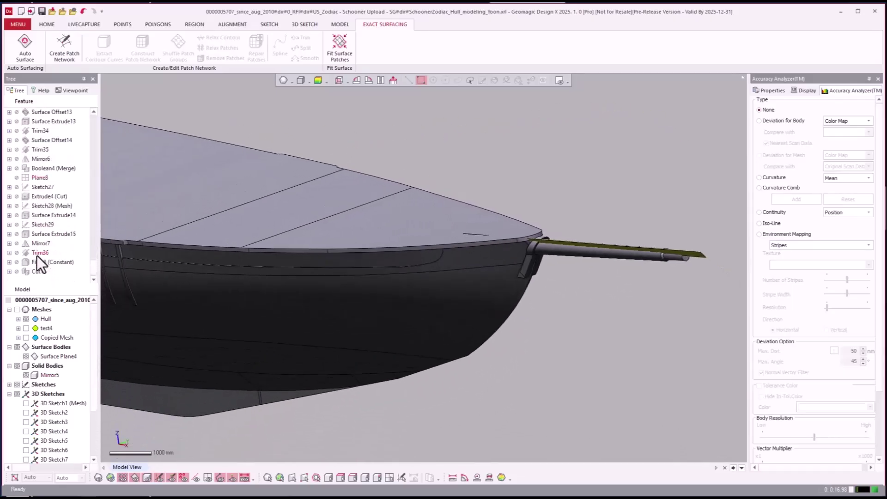
{"action": "right_click", "coordinate": [37, 273]}
{"action": "left_click", "coordinate": [50, 276]}
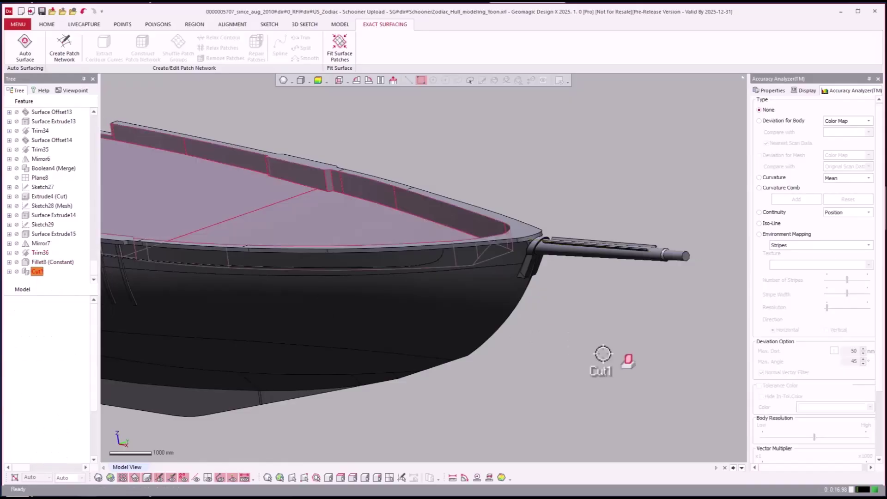
{"action": "right_click_drag", "start_coordinate": [603, 354], "coordinate": [422, 216]}
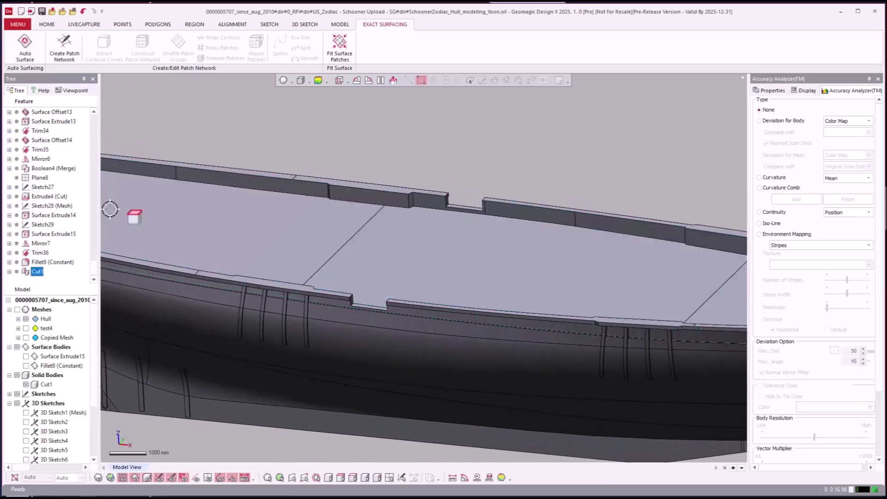
{"action": "right_click_drag", "start_coordinate": [54, 261], "coordinate": [275, 194]}
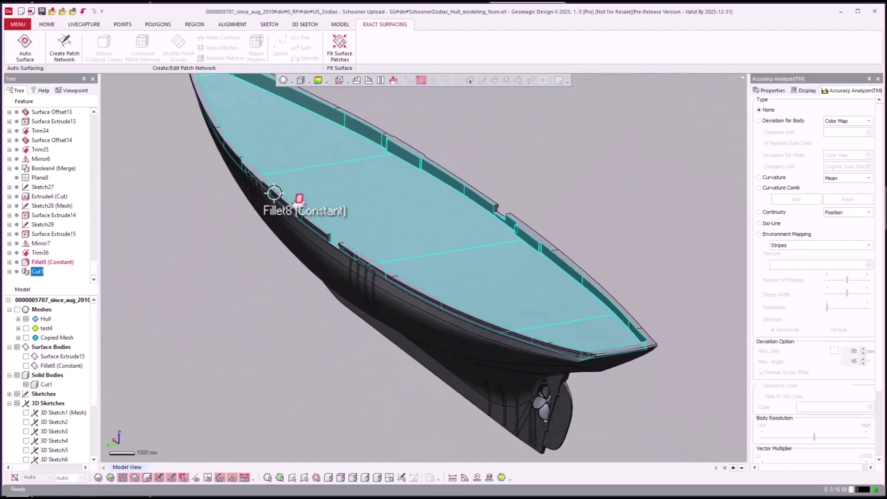
- Show the meshes over the finished solid and compare the deck, bulwarks and hull sides with the scan
{"action": "key", "text": "ctrl+1"}
{"action": "scroll", "coordinate": [276, 194], "scroll_direction": "up", "scroll_amount": 10}
{"action": "scroll", "coordinate": [275, 193], "scroll_direction": "down", "scroll_amount": 3}
{"action": "right_click_drag", "start_coordinate": [274, 194], "coordinate": [275, 193], "text": "ctrl"}
{"action": "scroll", "coordinate": [275, 193], "scroll_direction": "down", "scroll_amount": 5}
{"action": "left_click", "coordinate": [543, 127]}
{"action": "right_click_drag", "start_coordinate": [543, 127], "coordinate": [538, 149]}
{"action": "scroll", "coordinate": [545, 147], "scroll_direction": "up", "scroll_amount": 4}
{"action": "scroll", "coordinate": [545, 147], "scroll_direction": "up", "scroll_amount": 3}
{"action": "scroll", "coordinate": [535, 152], "scroll_direction": "down", "scroll_amount": 3}
{"action": "scroll", "coordinate": [533, 151], "scroll_direction": "down", "scroll_amount": 8}
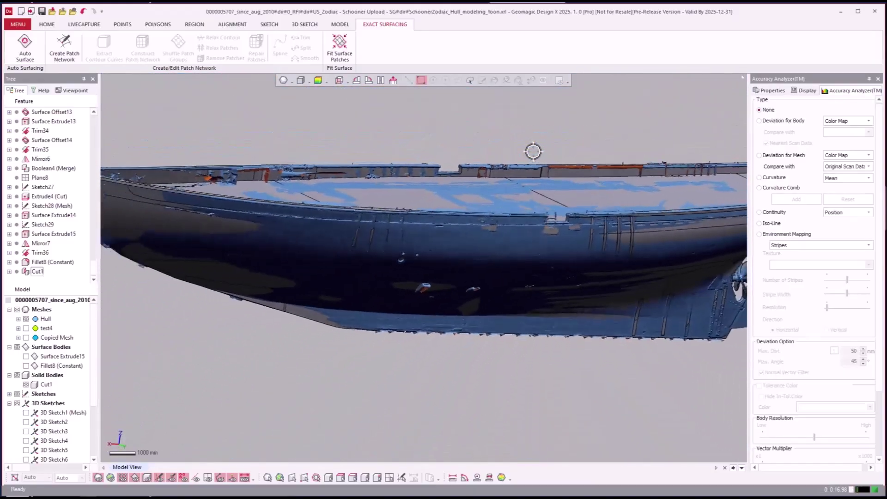
{"action": "scroll", "coordinate": [533, 151], "scroll_direction": "down", "scroll_amount": 3}
{"action": "right_click_drag", "start_coordinate": [533, 151], "coordinate": [521, 170]}
- Hide the meshes and examine the complete schooner solid from the side
{"action": "key", "text": "ctrl+1"}
{"action": "scroll", "coordinate": [523, 297], "scroll_direction": "down", "scroll_amount": 3}
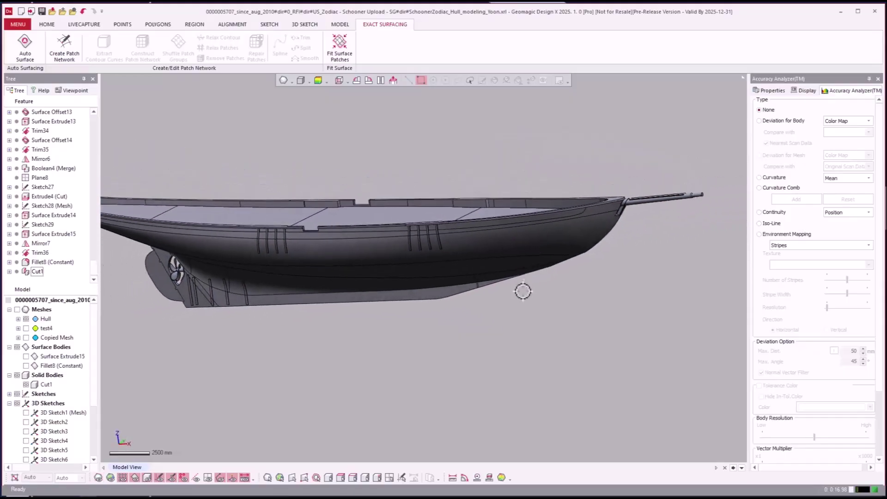
{"action": "right_click_drag", "start_coordinate": [523, 297], "coordinate": [513, 311]}
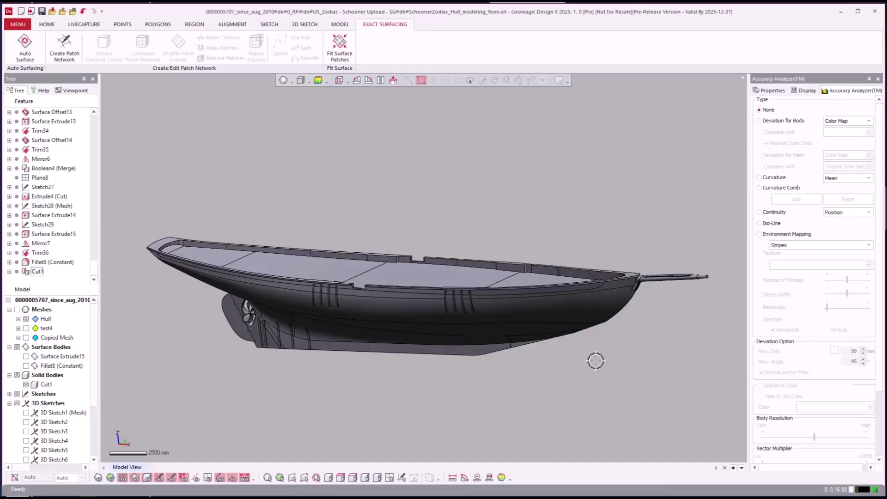
{"action": "right_click_drag", "start_coordinate": [611, 400], "coordinate": [611, 388]}
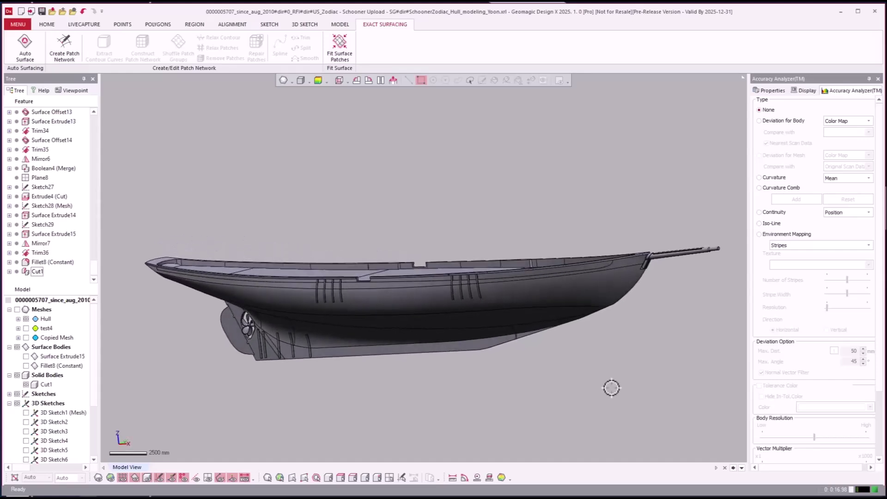